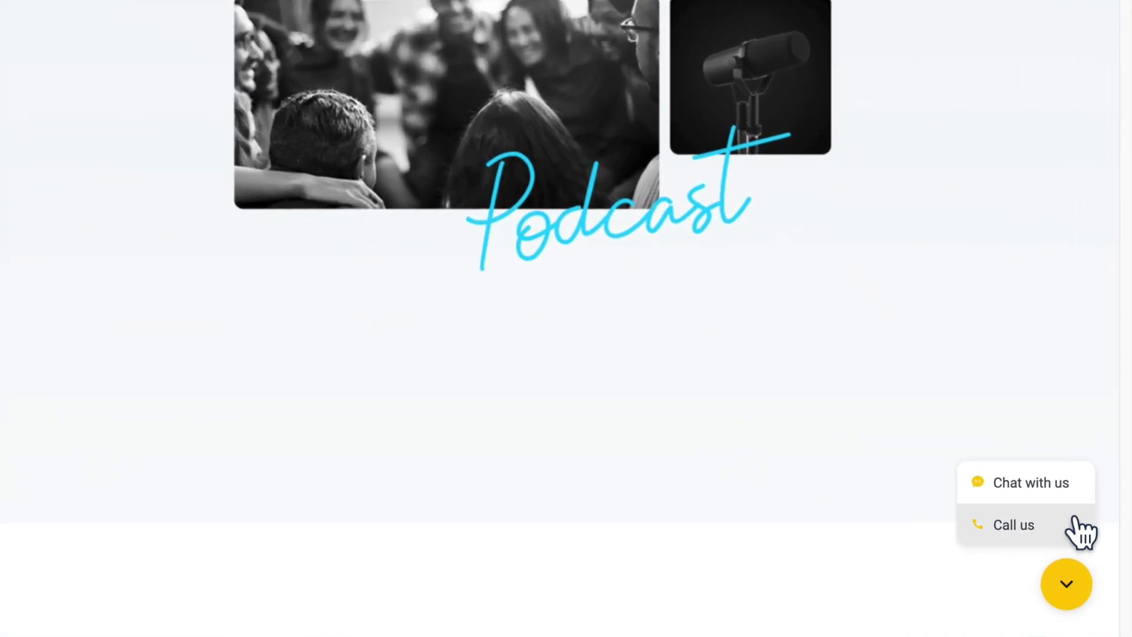
Step: Start a chat from the website widget via the pre-chat form and send 'hi' to Support
left_click(1066, 493)
scroll(1063, 499, "down", 3)
left_click(1064, 499)
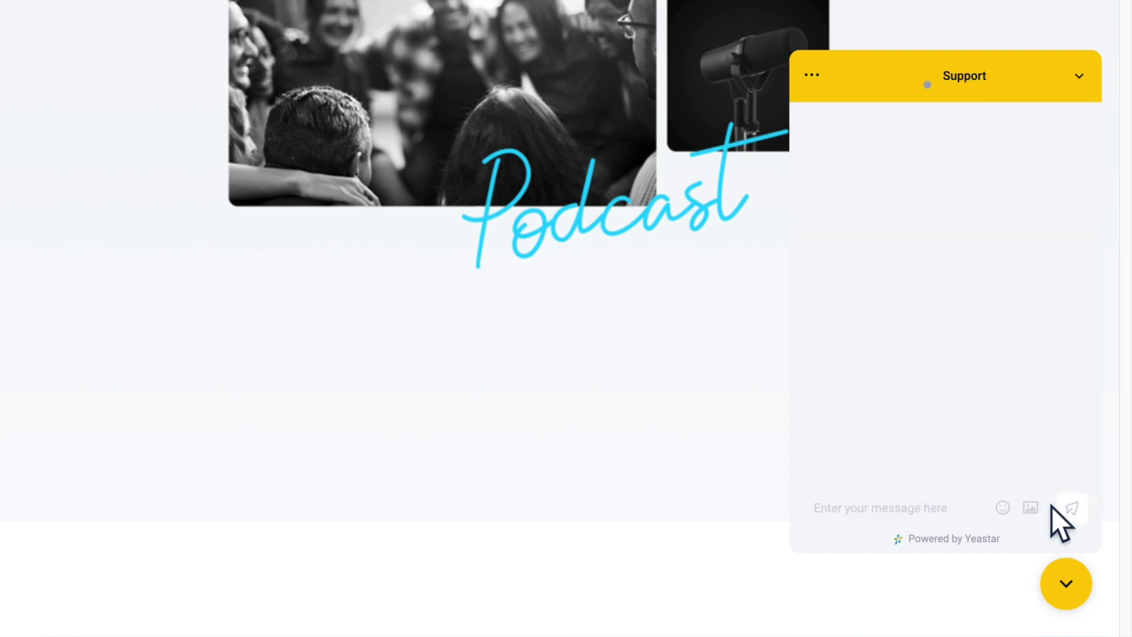
type("hi")
key("Return")
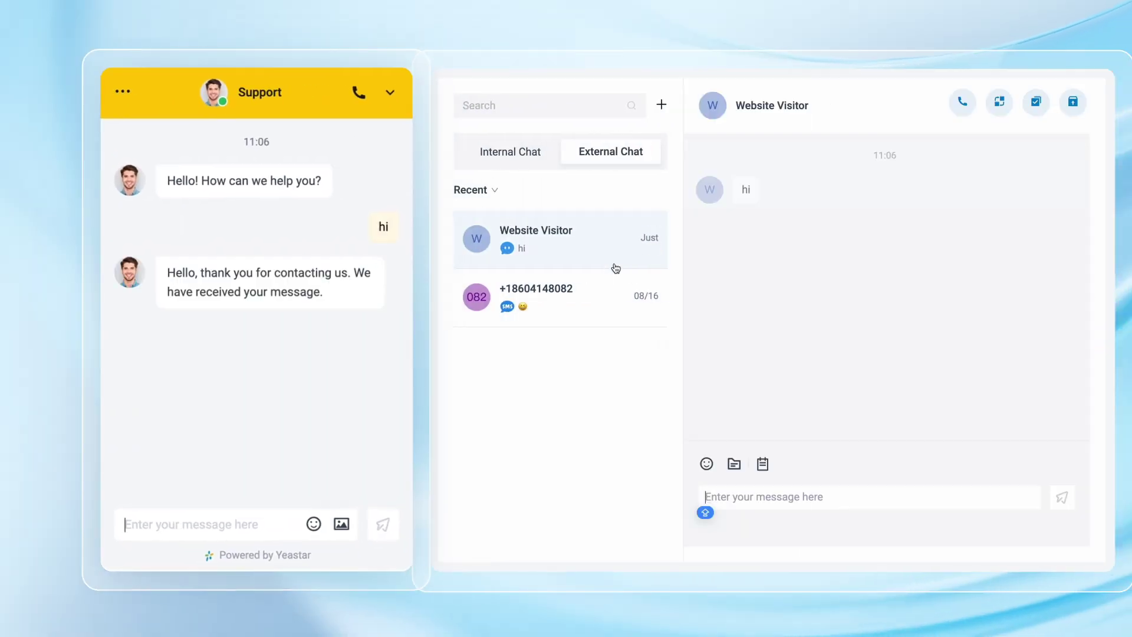
Step: Reply 'How can I help?' from the agent console, then place a voice call to Support
type("How can I help?")
key("Return")
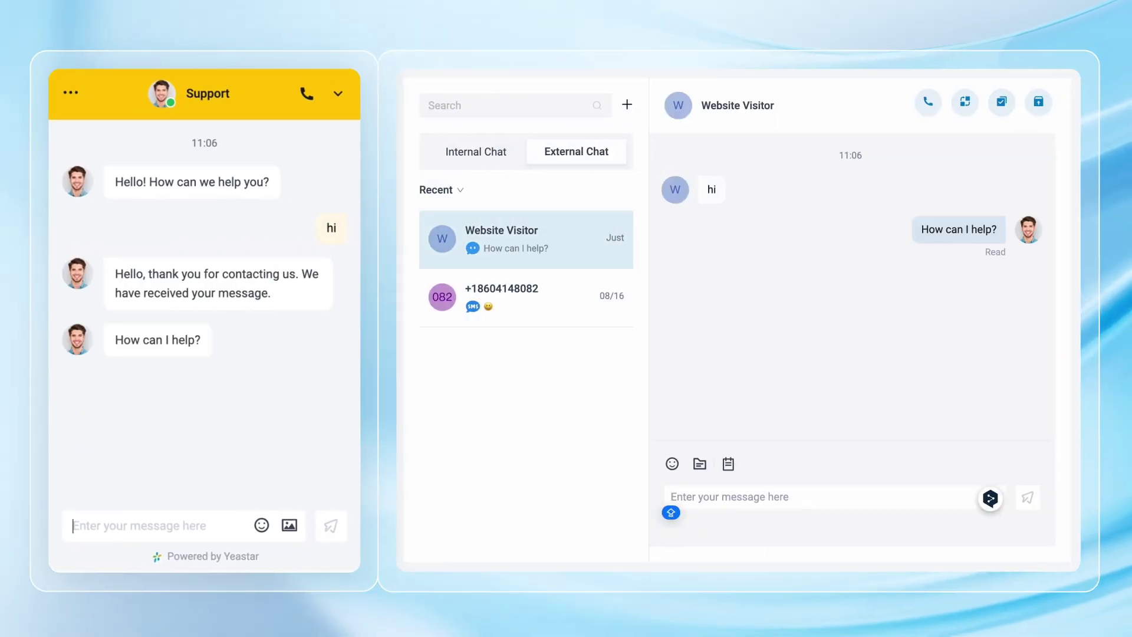
left_click(307, 95)
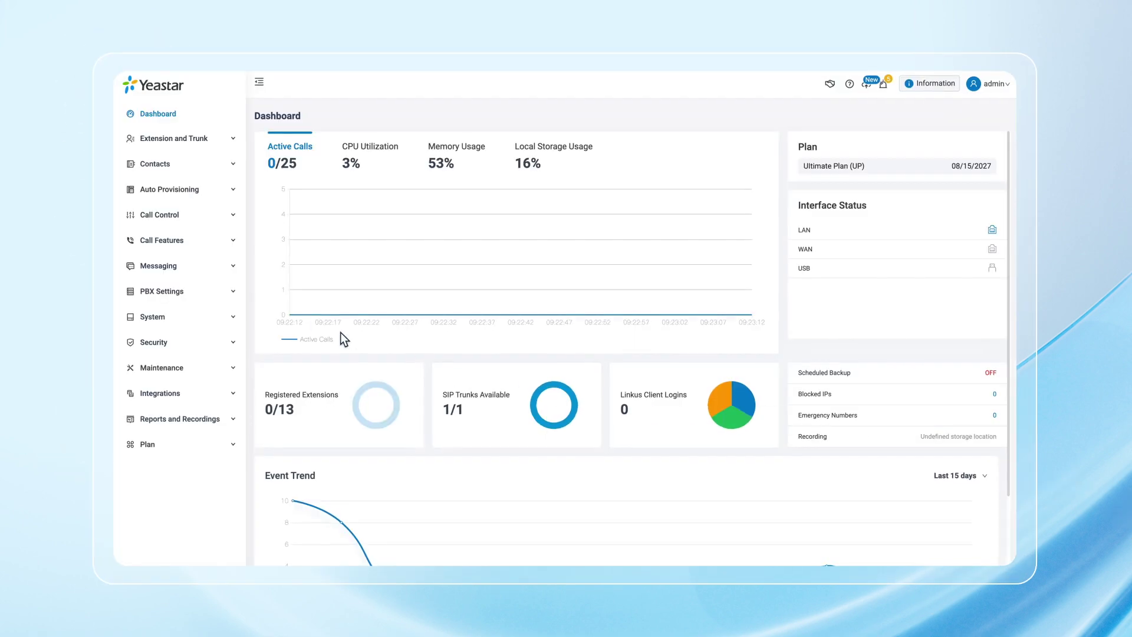
Step: Start adding a new Live Chat channel under Messaging > Message Channel
left_click(204, 260)
left_click(235, 417)
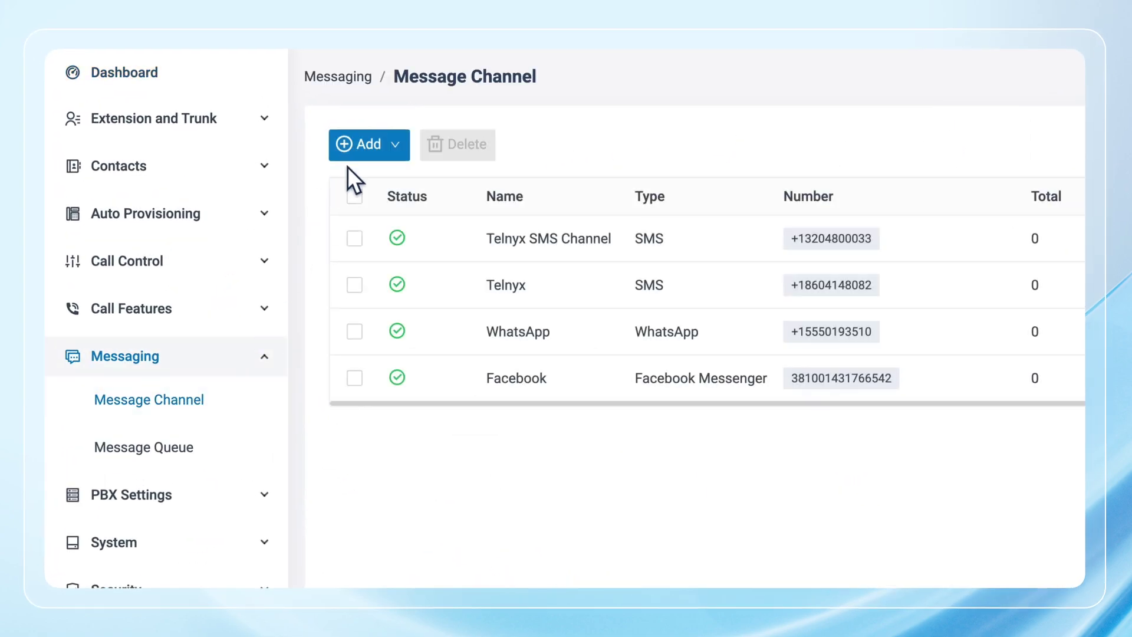
left_click(401, 145)
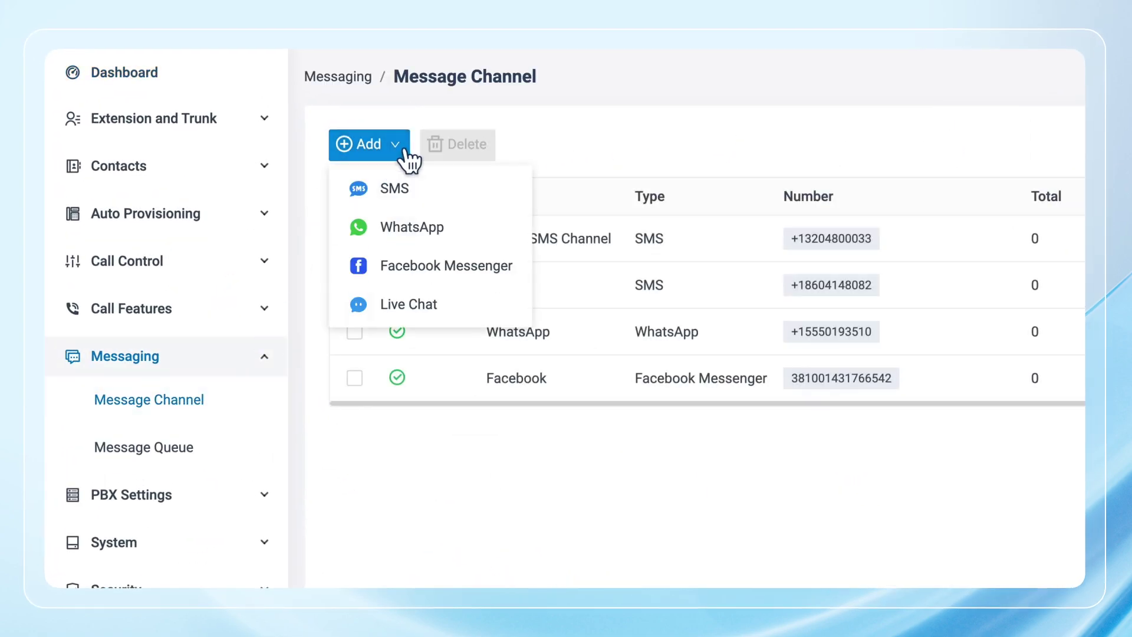
left_click(469, 306)
Step: Name the channel YeastarPodcast with website domain yeastar-podcast.squarespace.com
type("YeastarPodcast")
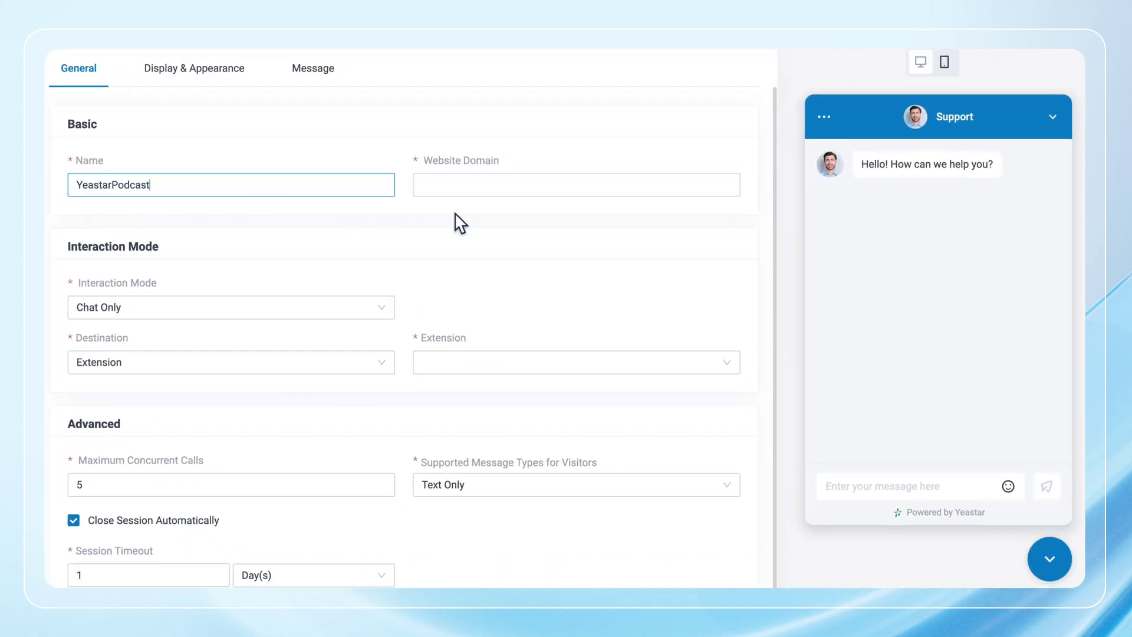
left_click(649, 193)
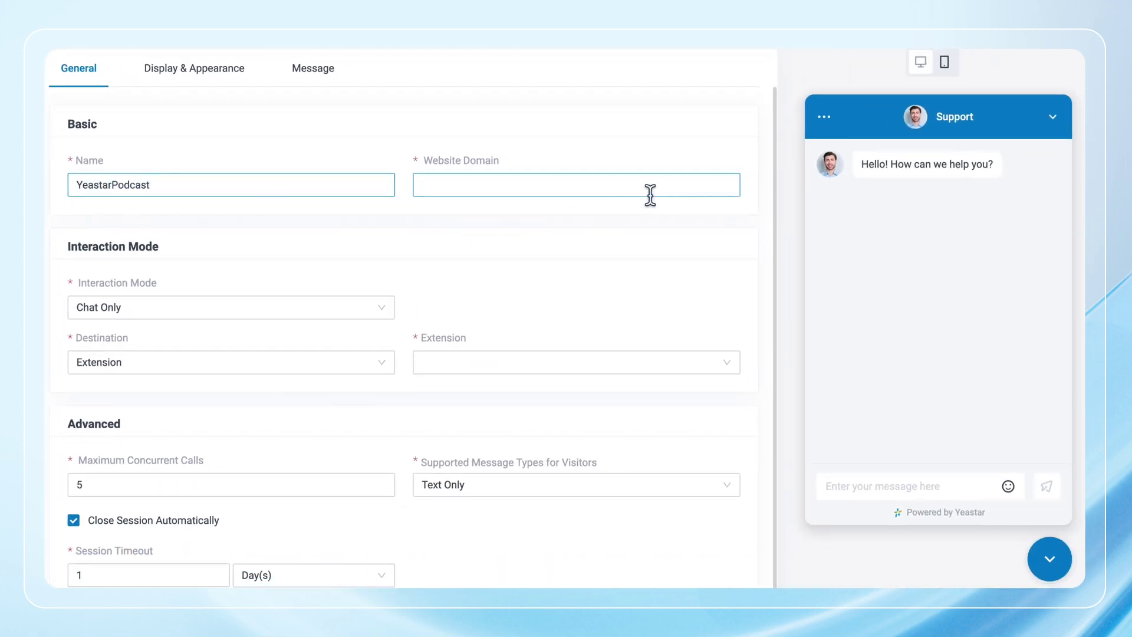
type("yeastar-podcast.squarespace.com")
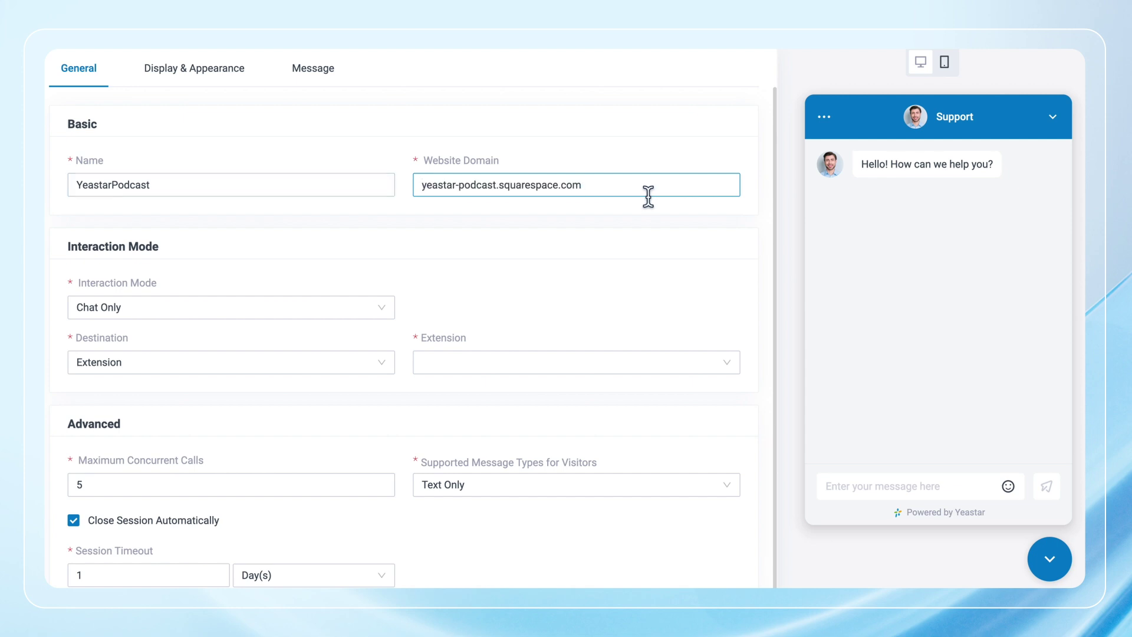
left_click(389, 309)
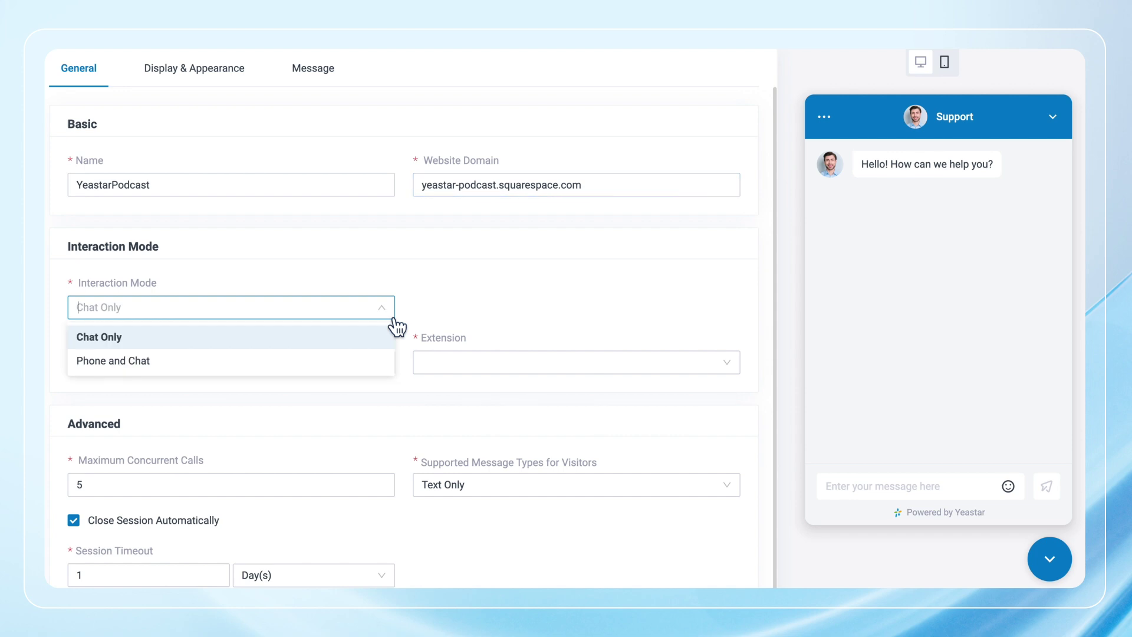
Step: Set Interaction Mode to Phone and Chat, route to extension 1000, and enable WebRTC Inbound Call
left_click(365, 371)
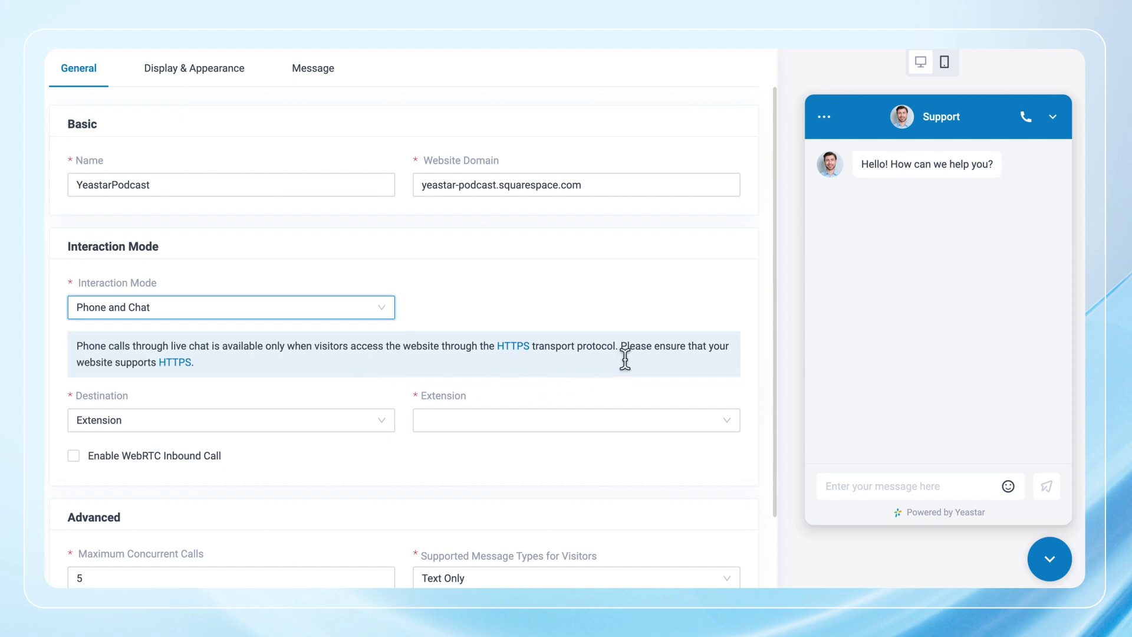
left_click_drag(621, 347, 632, 371)
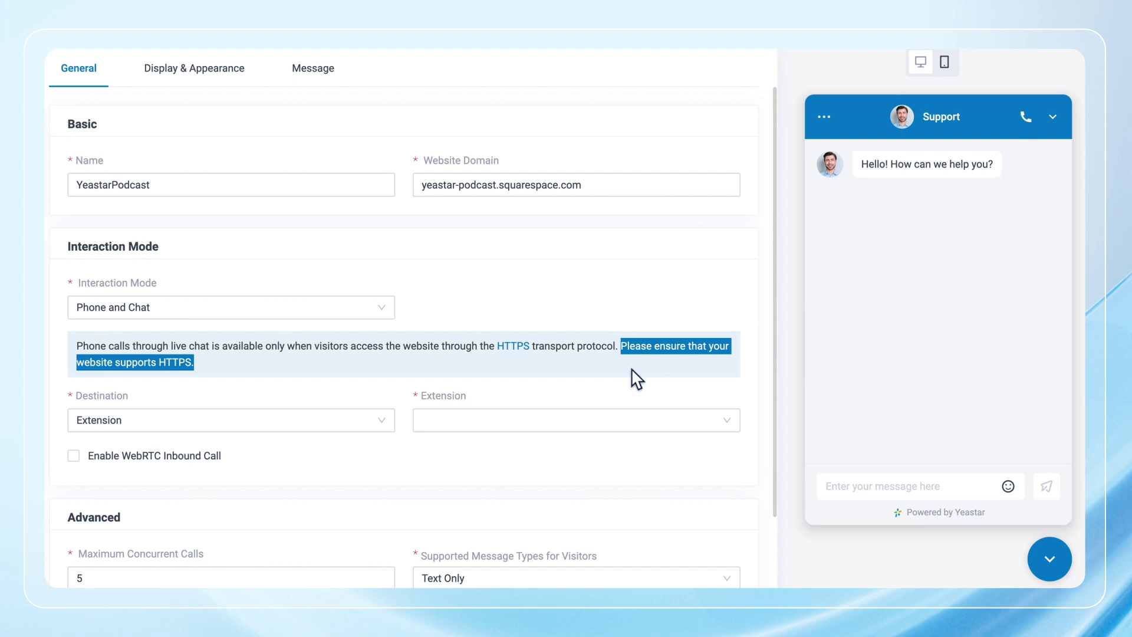
left_click(389, 432)
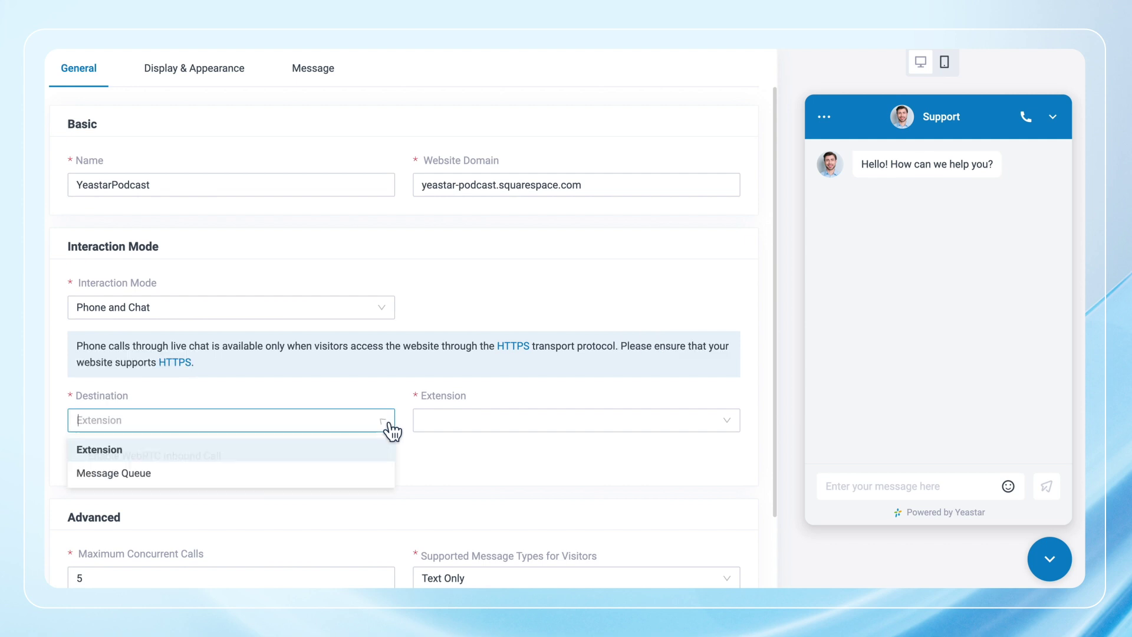
left_click(372, 460)
left_click(670, 433)
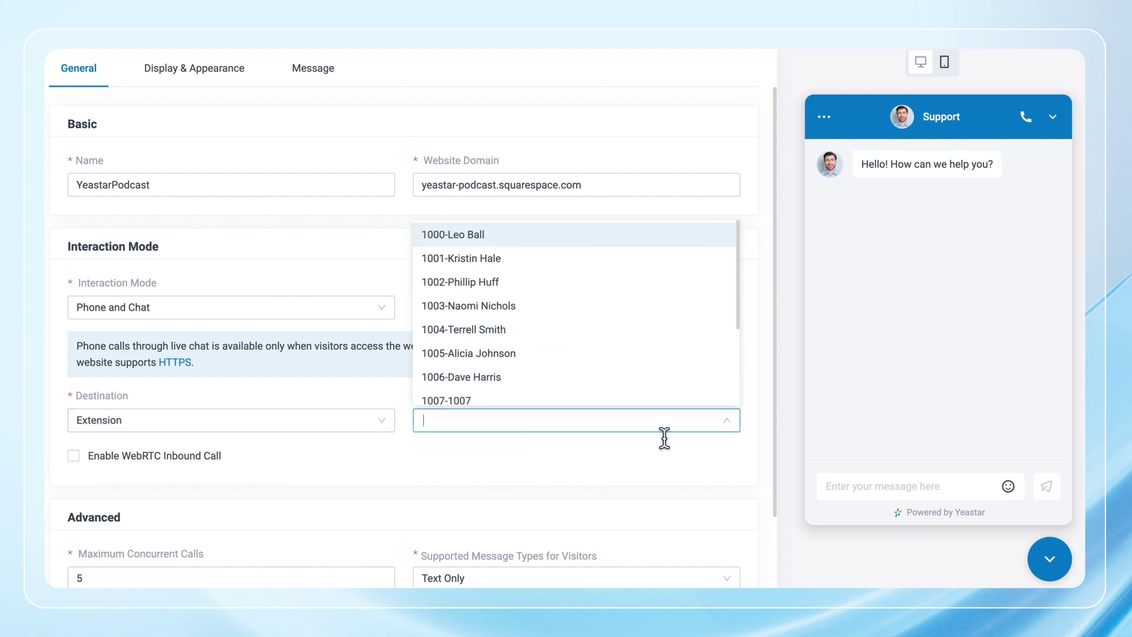
left_click(661, 242)
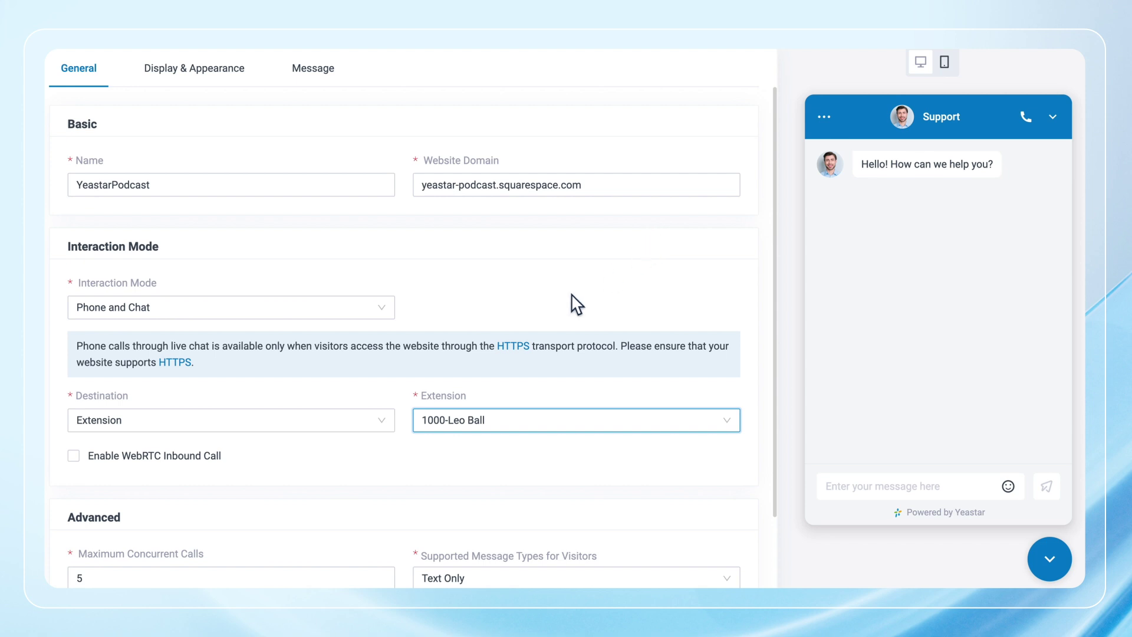
left_click(84, 465)
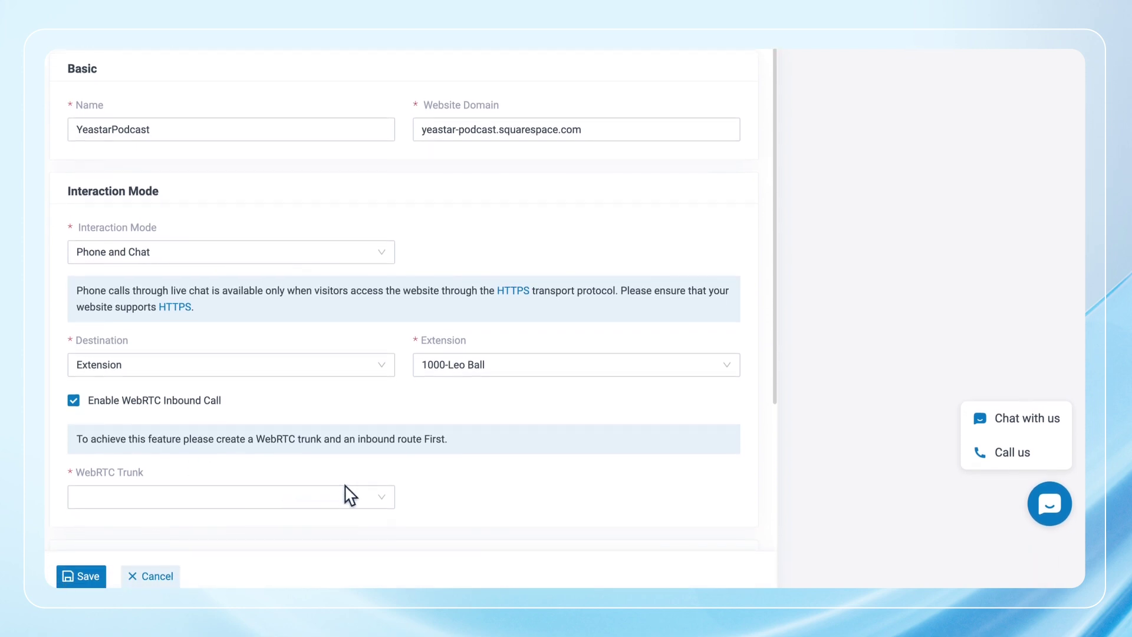
Step: Select WebsiteVisitor as the WebRTC trunk and WebRTC as its inbound route
left_click(377, 502)
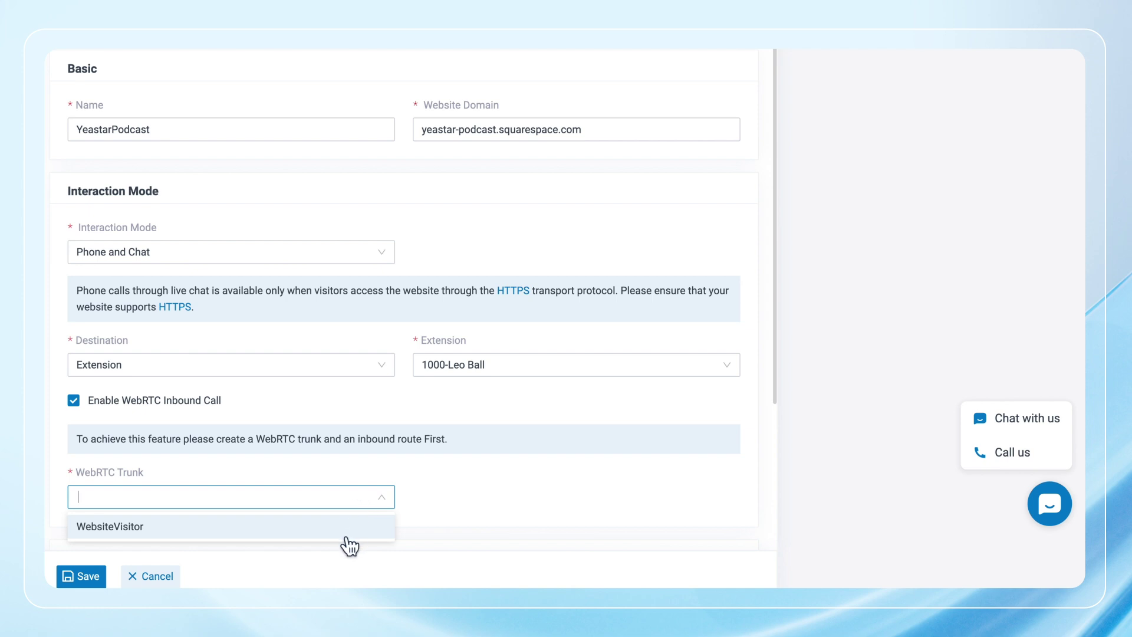
left_click(348, 543)
left_click(740, 511)
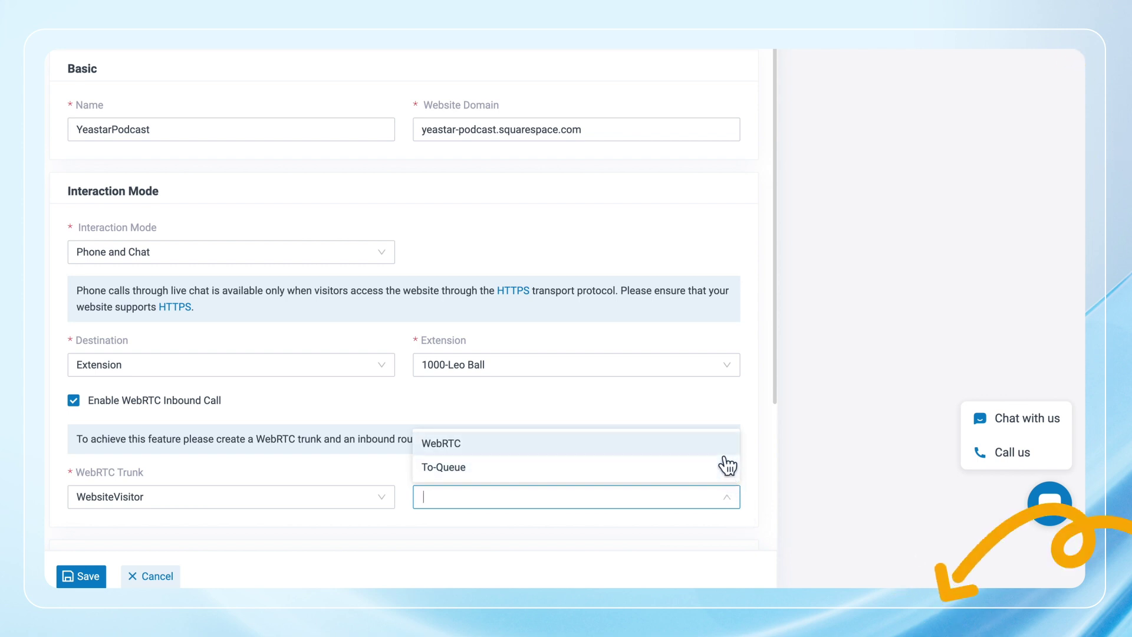
key("Return")
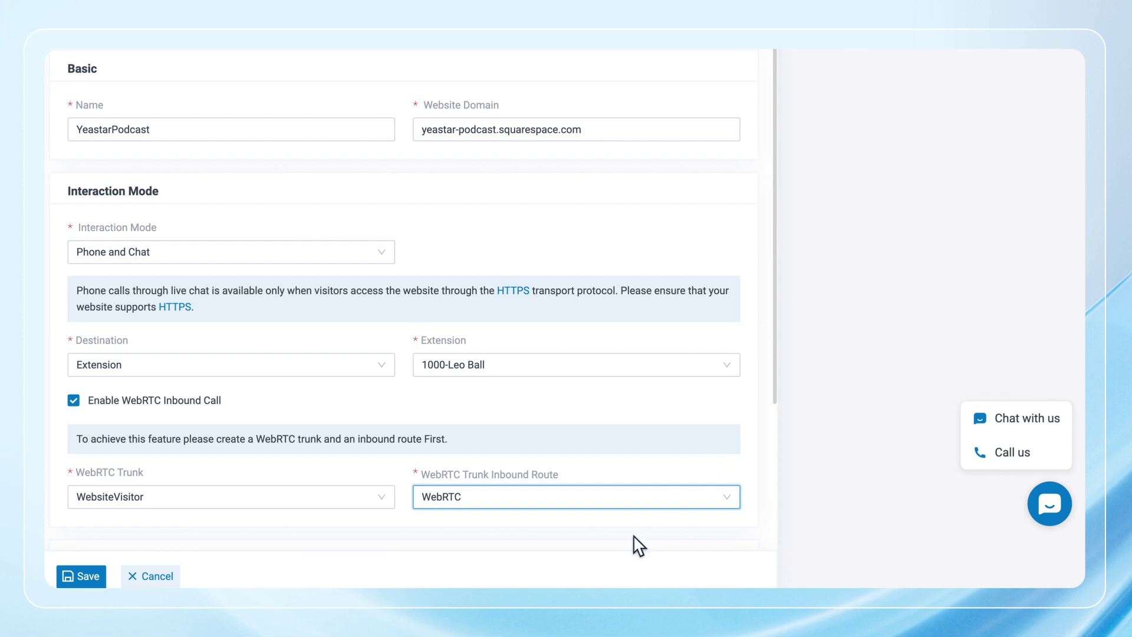
Step: Set Maximum Concurrent Calls to 10 and allow Text and Image message types
scroll(637, 546, "down", 4)
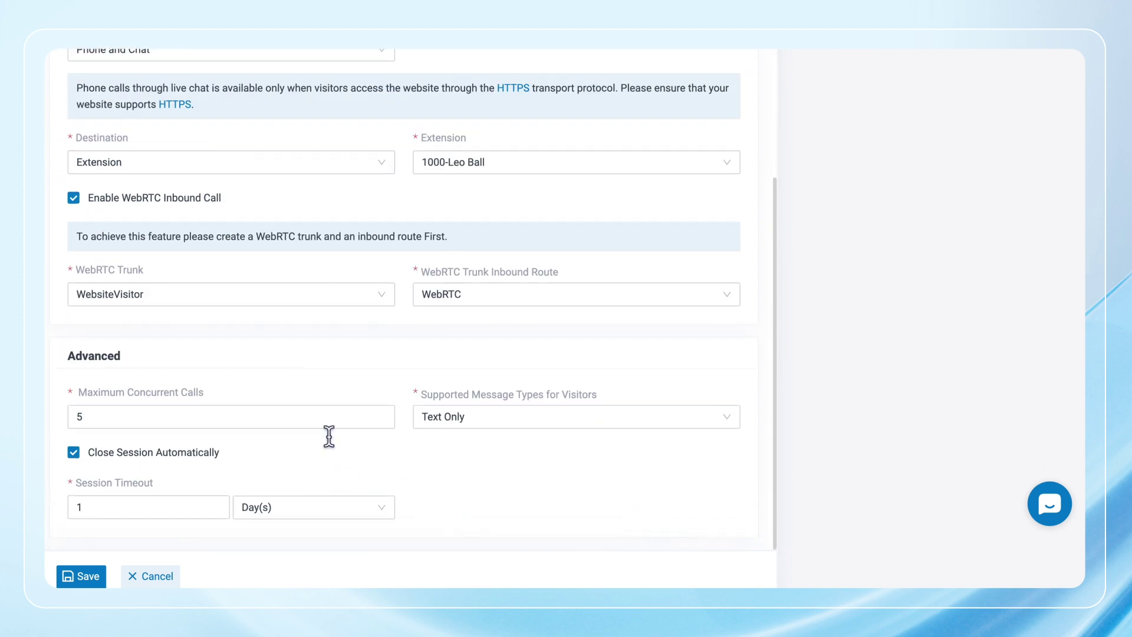
left_click(197, 421)
left_click(196, 421)
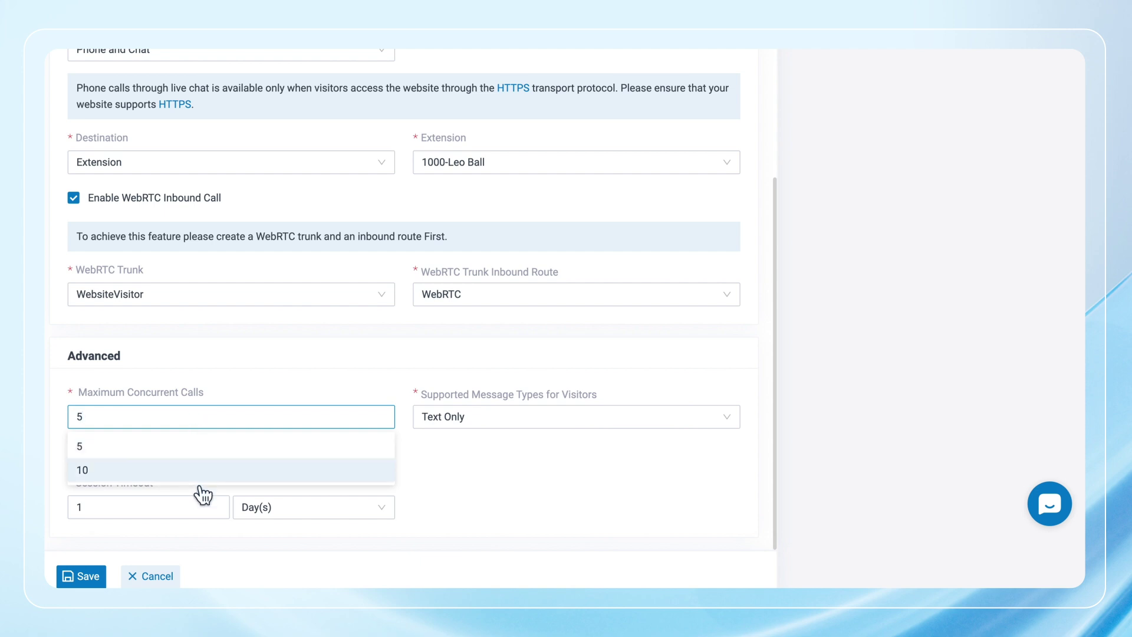
left_click(199, 479)
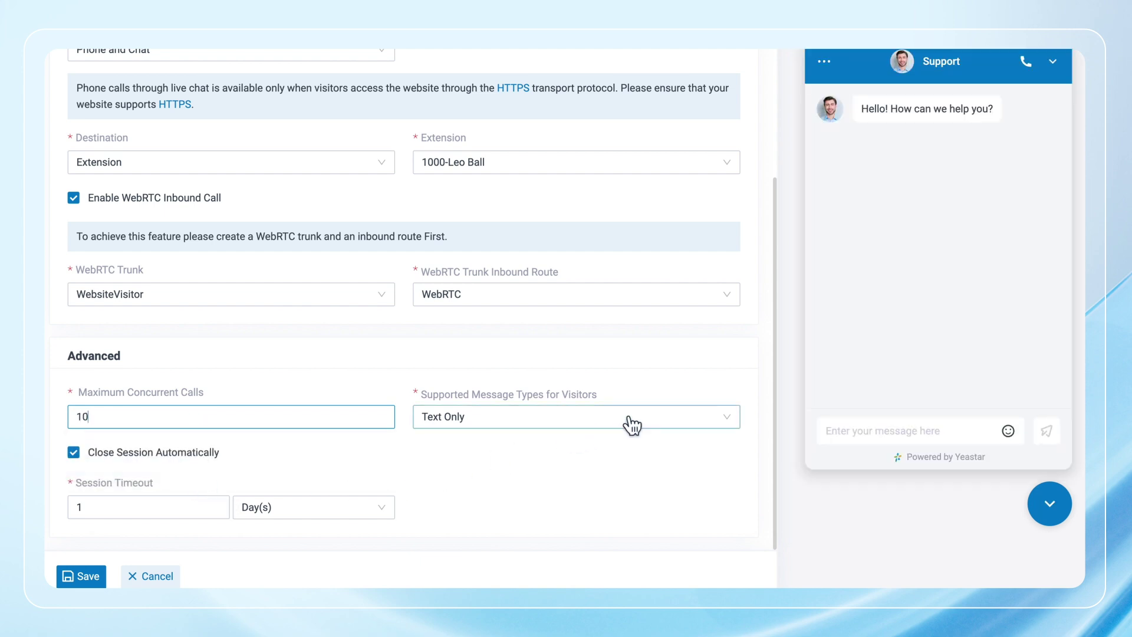
left_click(660, 422)
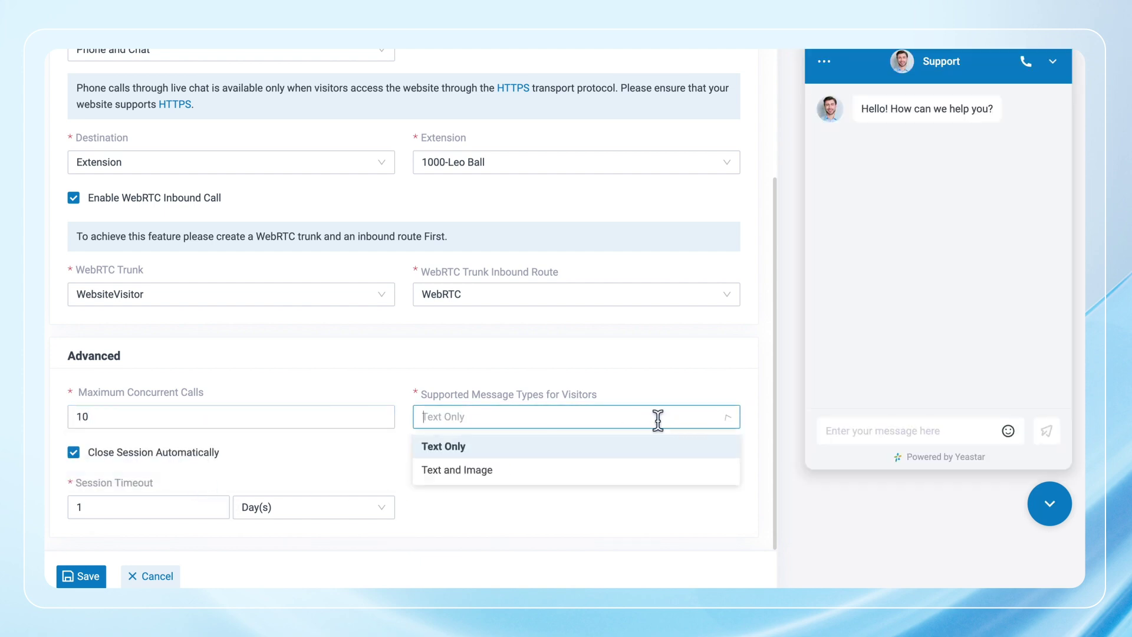
left_click(619, 475)
Step: Keep the session timeout at 1 Day(s)
scroll(618, 479, "down", 1)
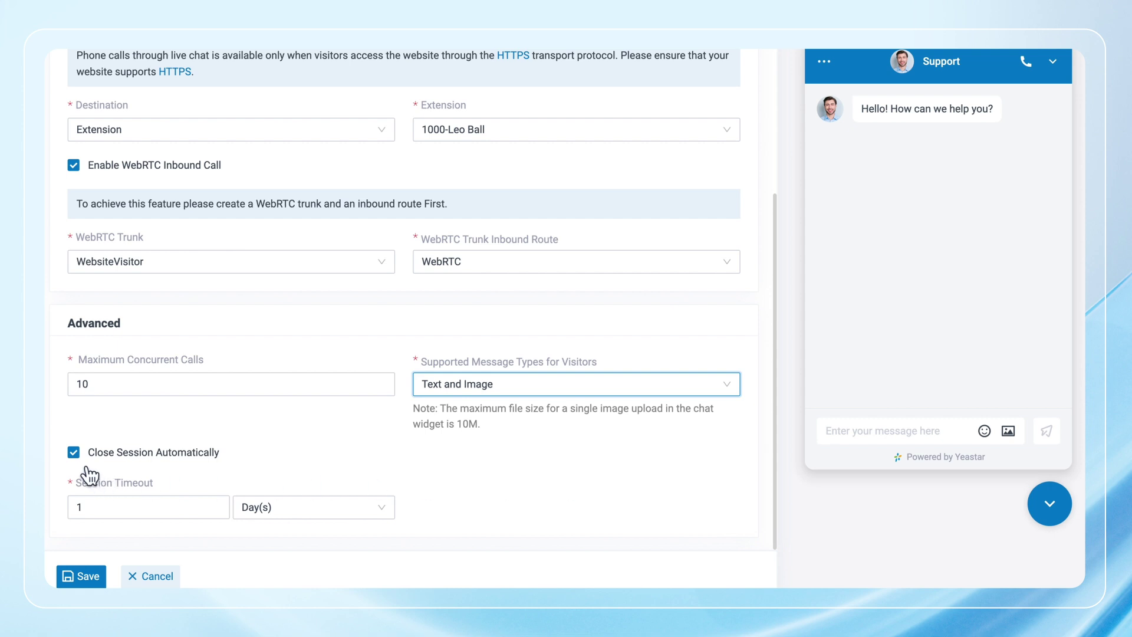
left_click(79, 511)
key("BackSpace")
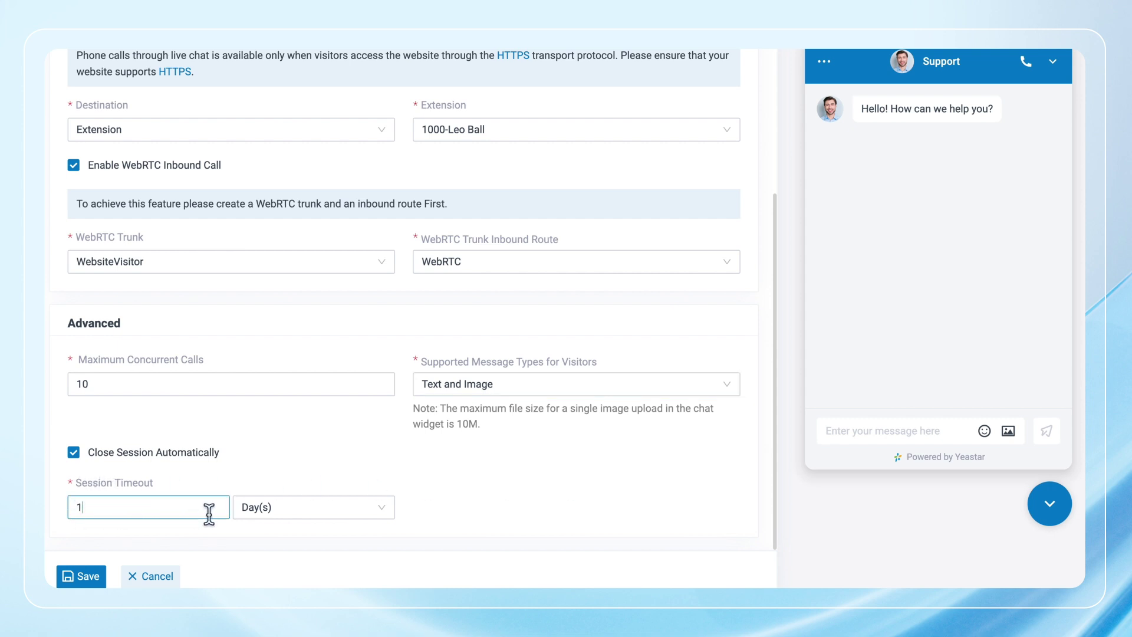
left_click(391, 512)
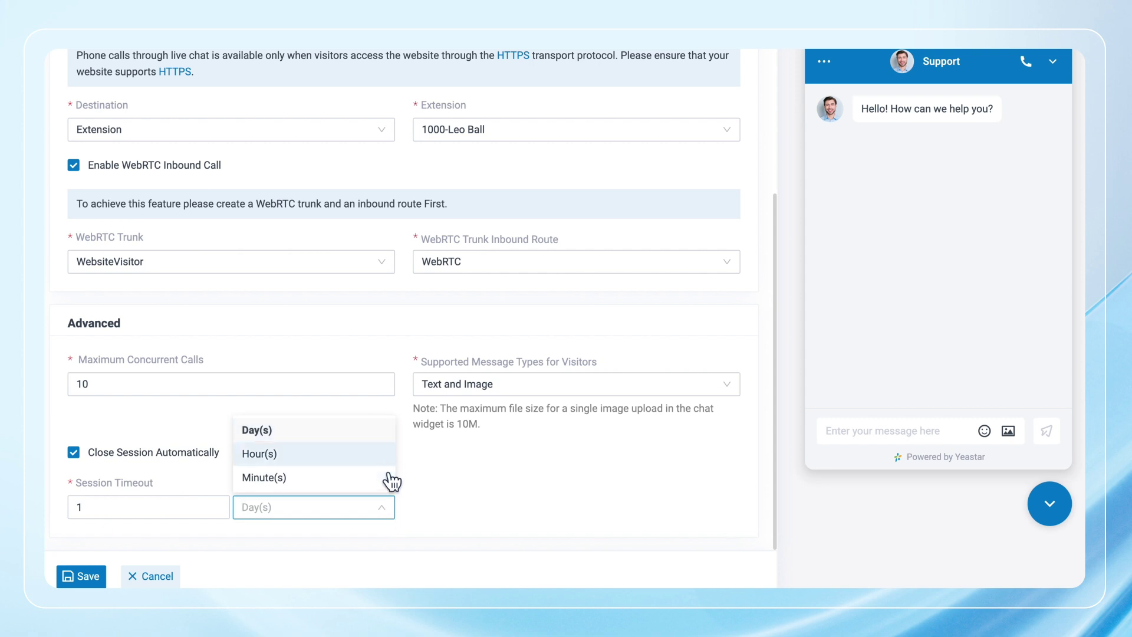
left_click(431, 524)
scroll(278, 124, "up", 1)
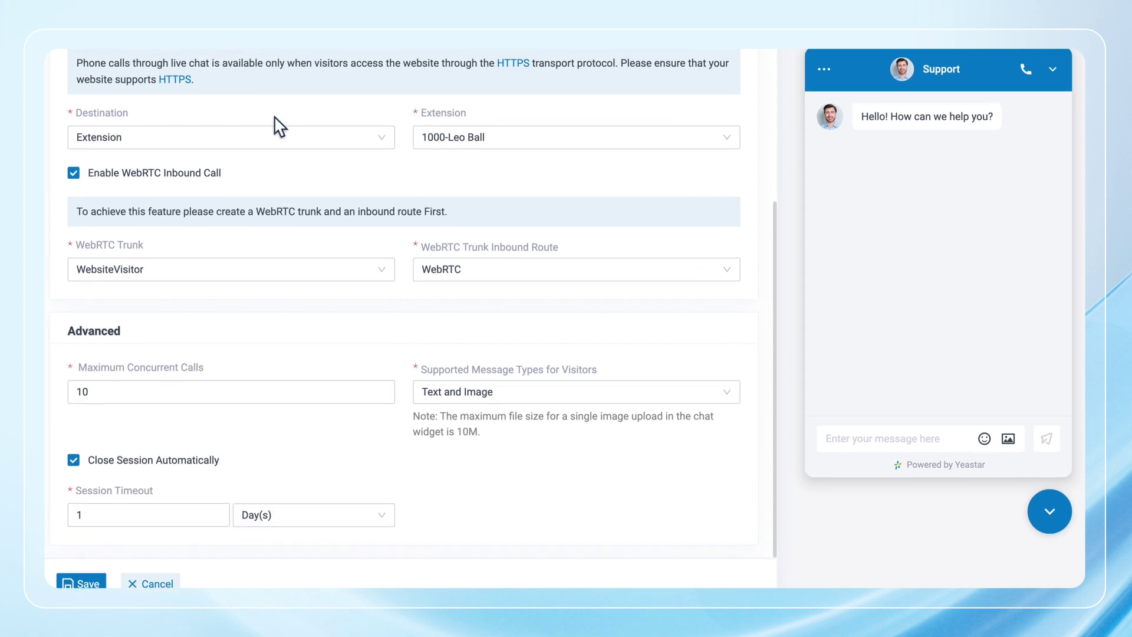
left_click(237, 86)
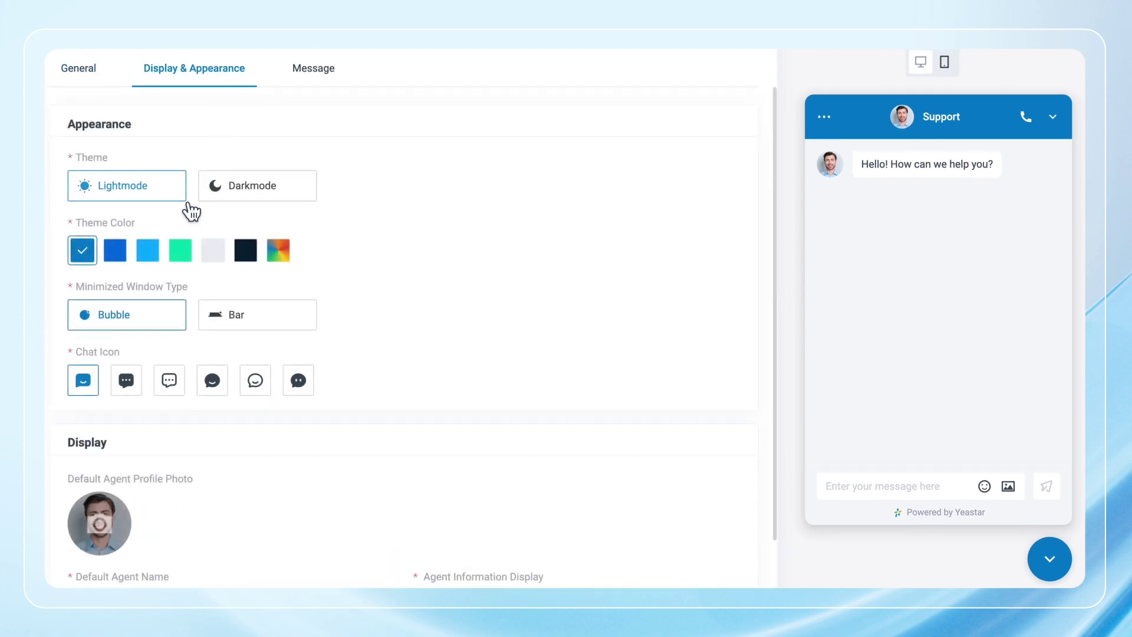
Step: Keep the light theme and set a custom yellow theme colour of #FFC900
left_click(312, 199)
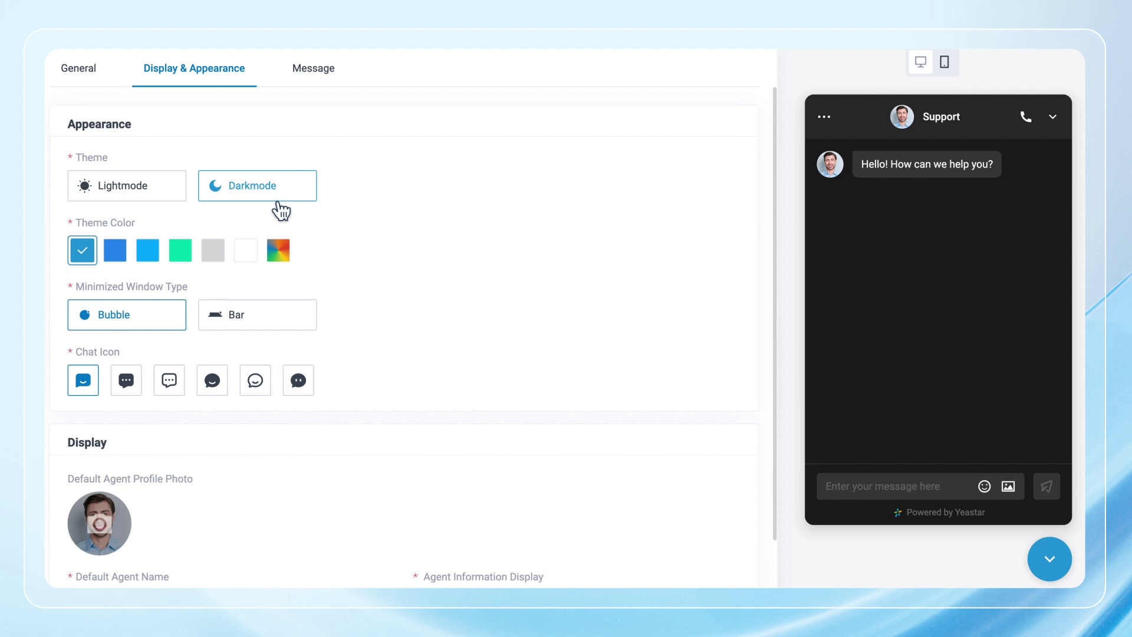
left_click(173, 196)
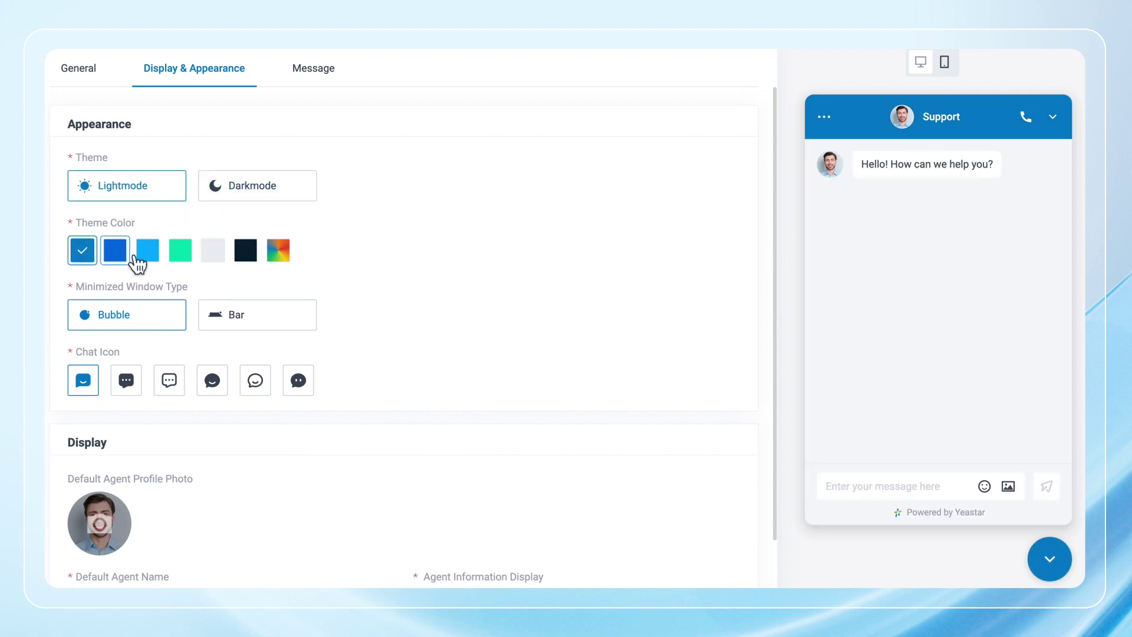
left_click(278, 250)
left_click_drag(275, 416, 298, 423)
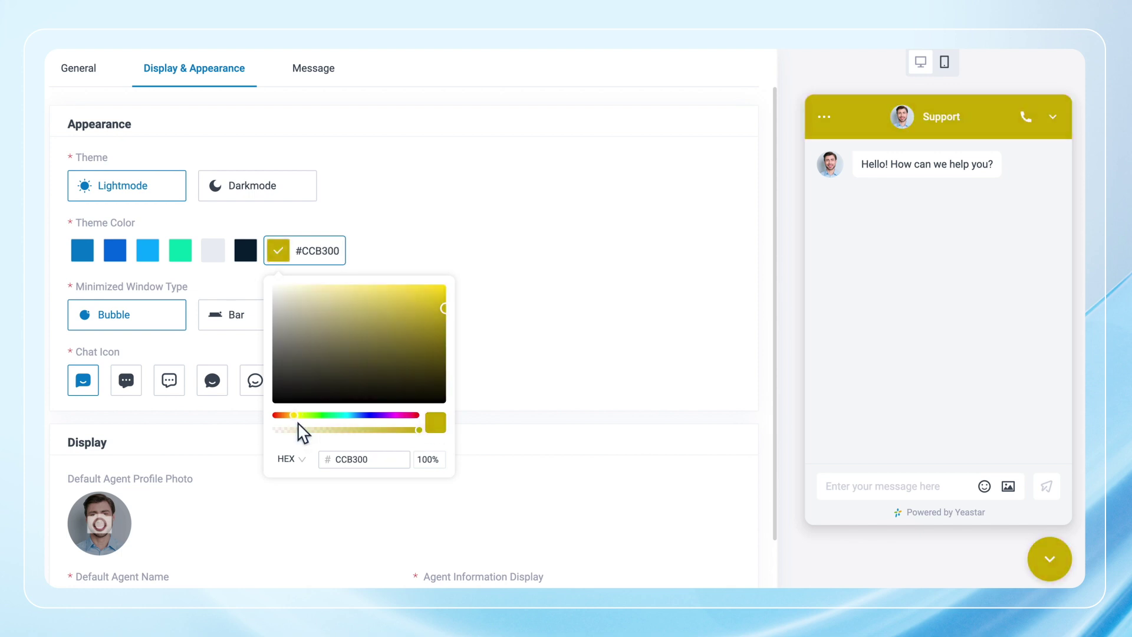
left_click_drag(441, 292, 450, 278)
left_click_drag(294, 417, 295, 420)
Step: Use the Bubble minimized window with the dotted speech-bubble chat icon
left_click(362, 270)
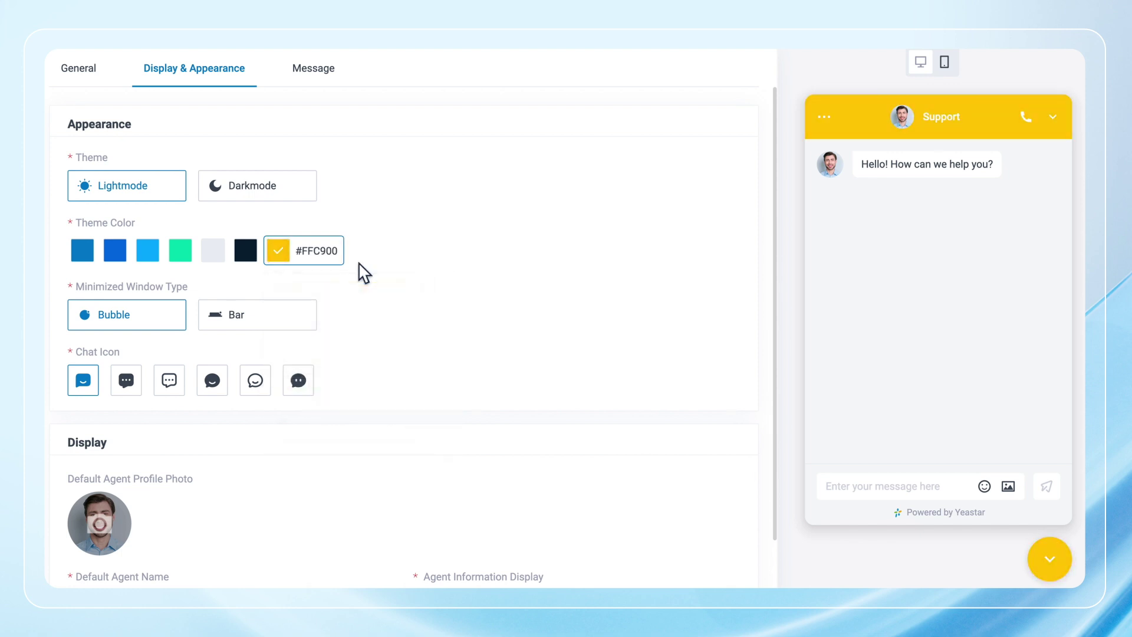
left_click(278, 326)
left_click(166, 327)
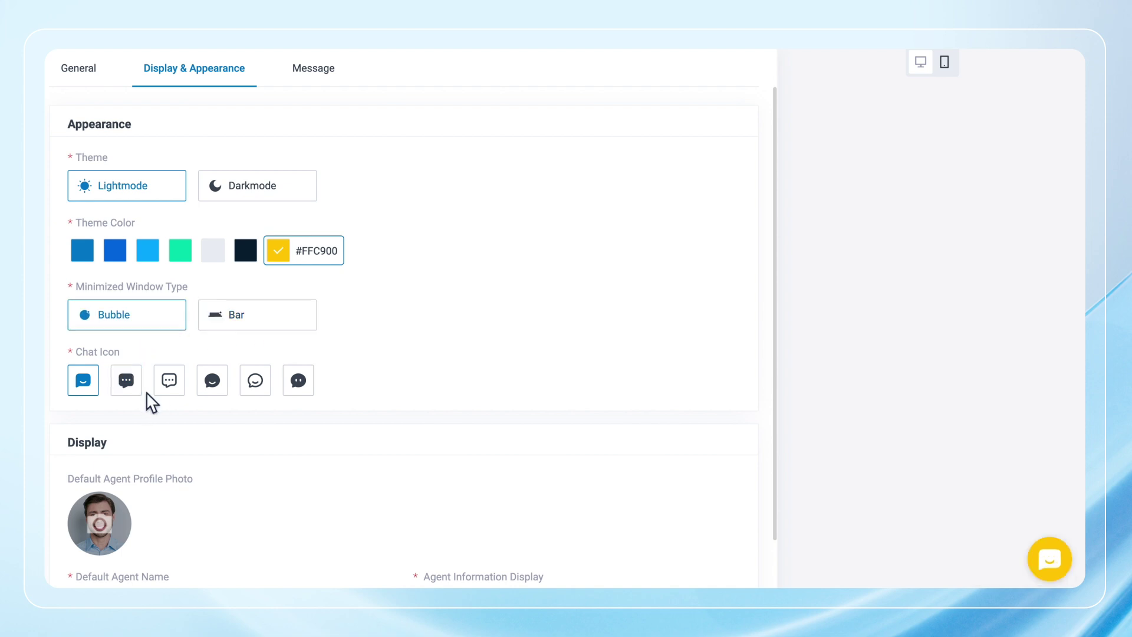
left_click(171, 385)
left_click(301, 387)
Step: Crop the headshot and upload it as the default agent profile photo
scroll(514, 462, "down", 2)
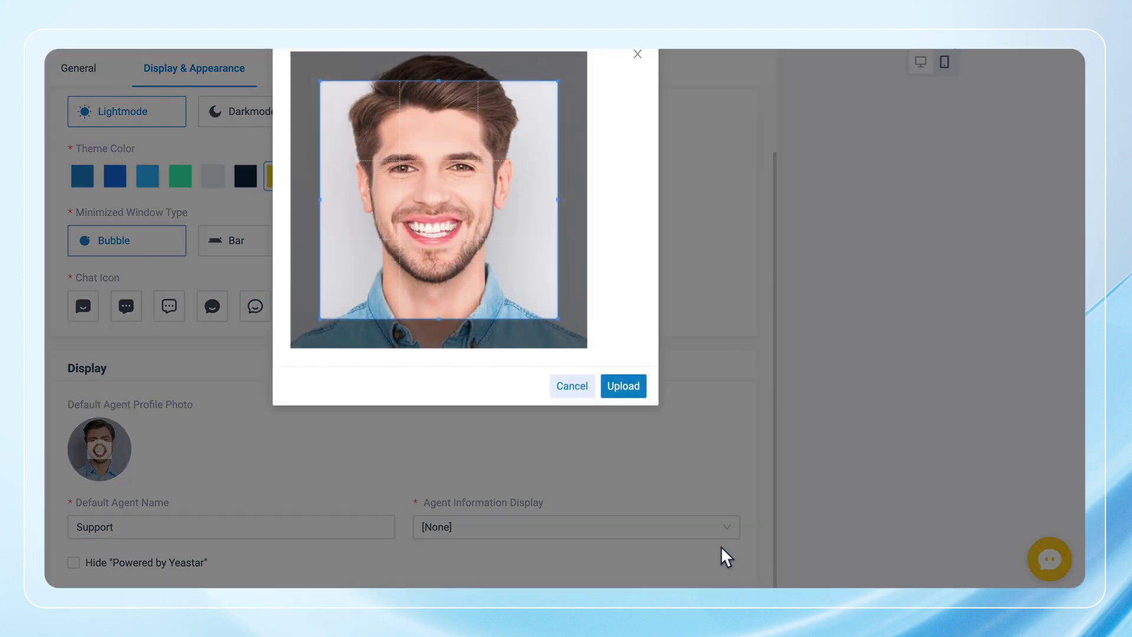
left_click_drag(438, 287, 423, 278)
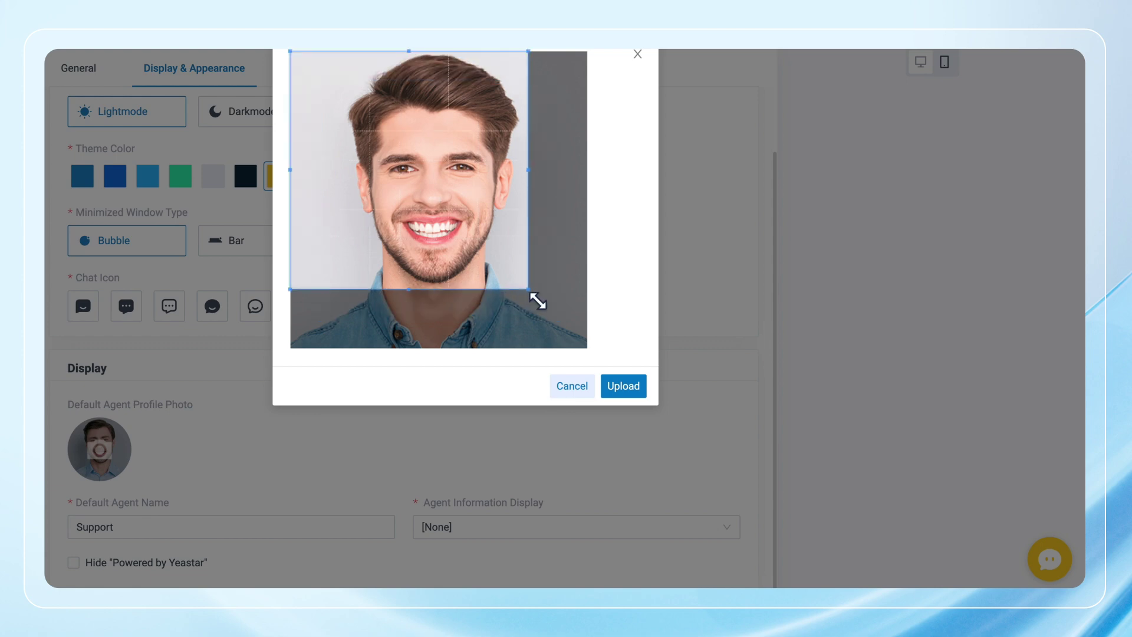
left_click_drag(538, 301, 589, 349)
left_click(613, 383)
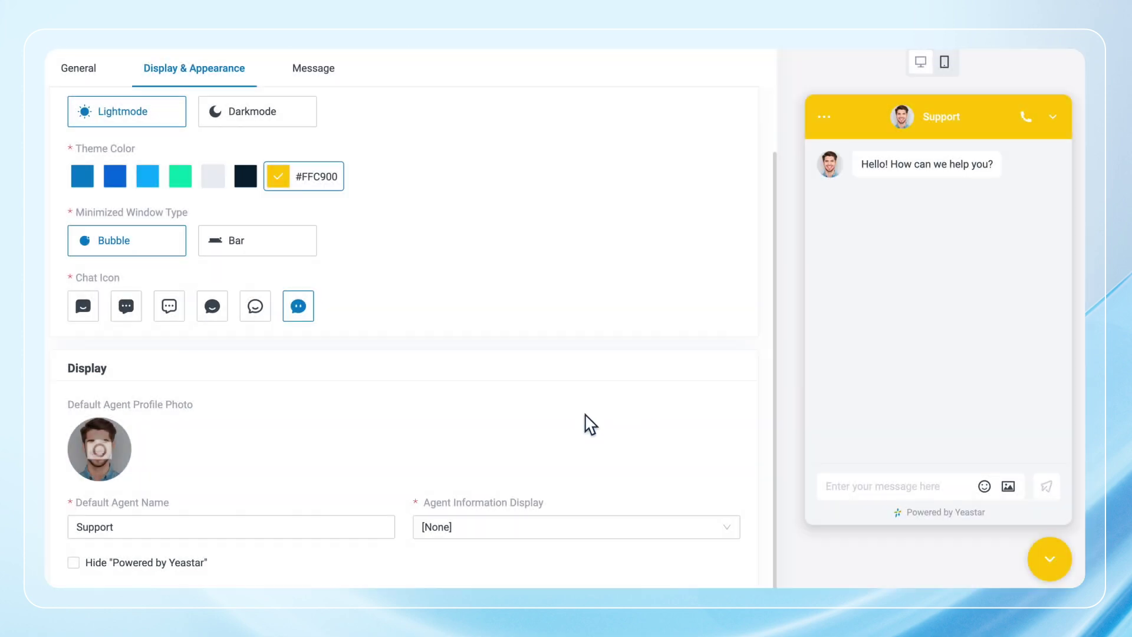
Step: Leave Agent Information Display at [None] and keep the Powered by Yeastar footer visible
left_click(319, 526)
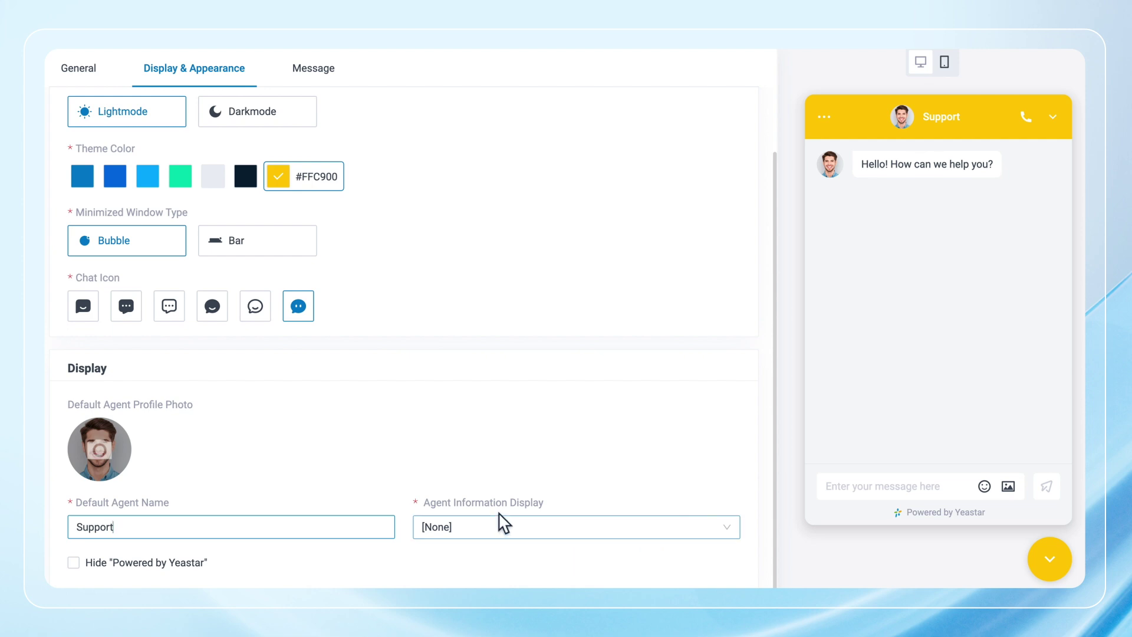
mouse_move(495, 505)
left_click(523, 528)
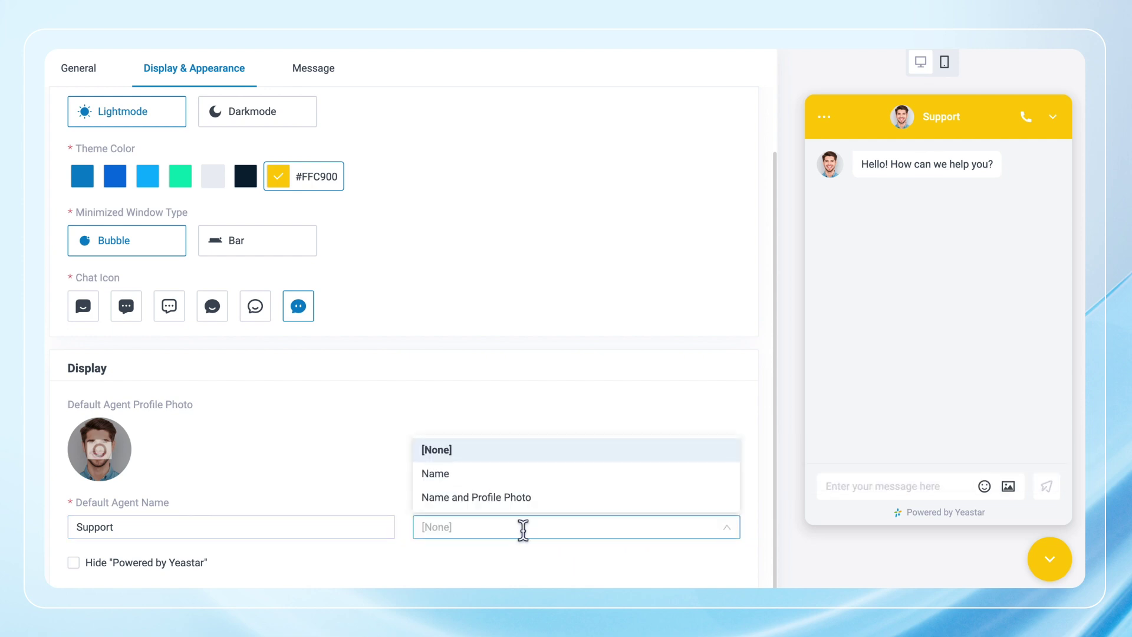
left_click(557, 504)
left_click(588, 534)
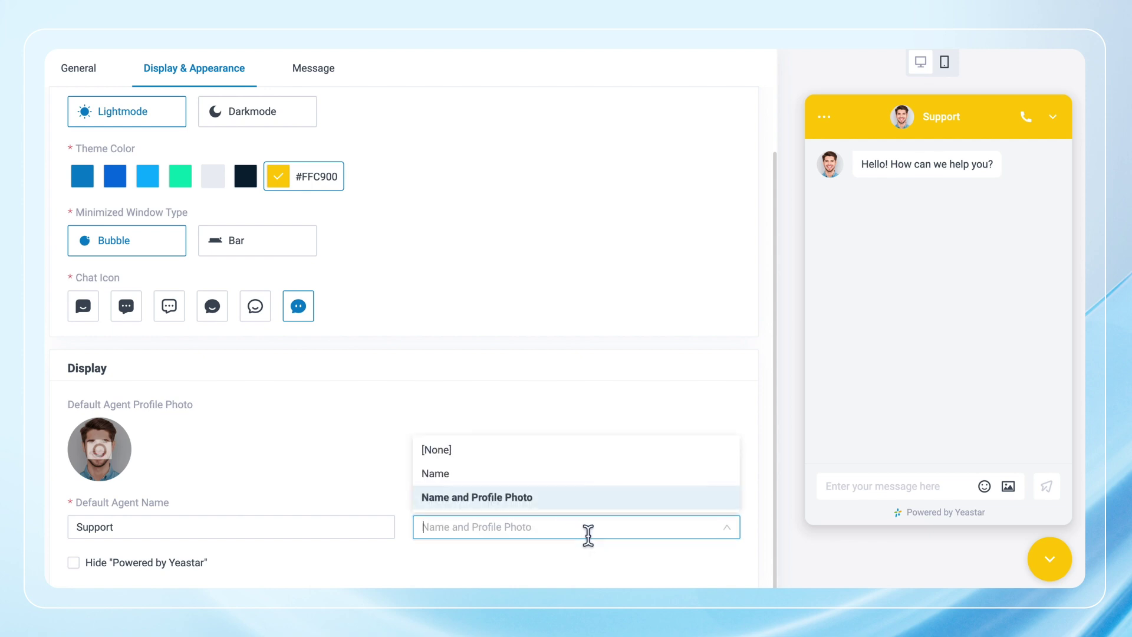
left_click(592, 456)
left_click(73, 565)
left_click(83, 575)
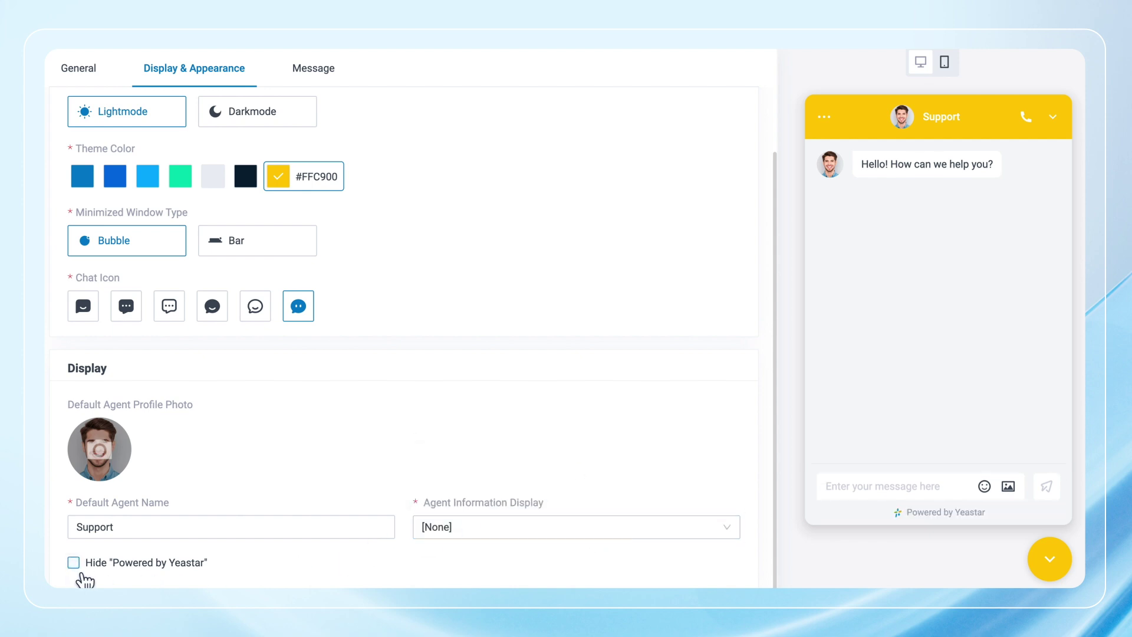
left_click(323, 92)
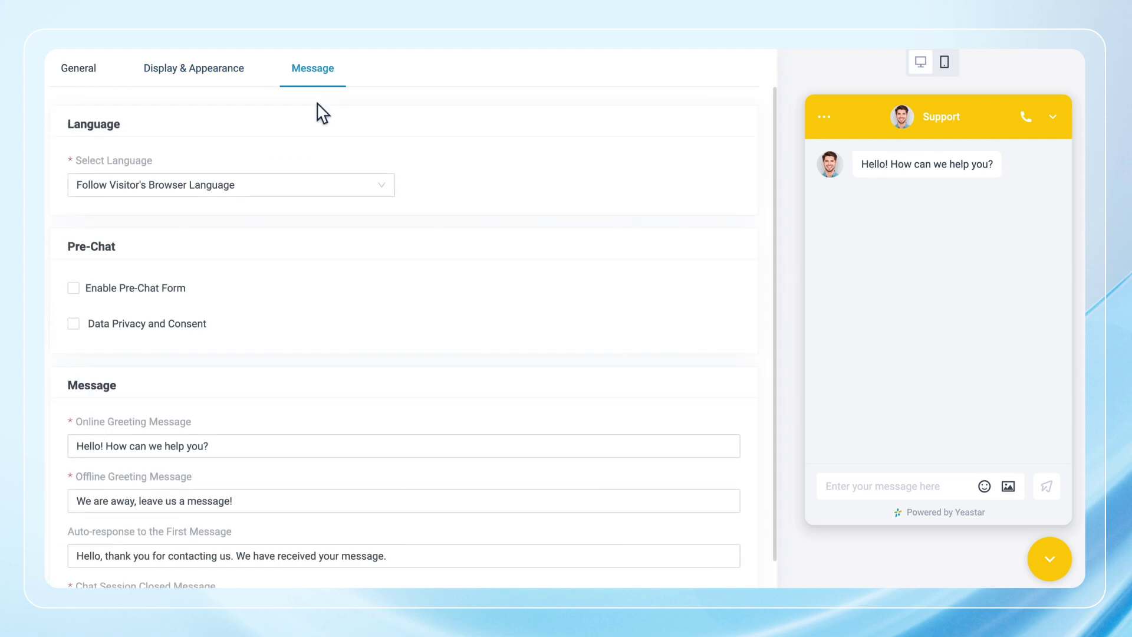
Step: Keep the widget language following the visitor's browser language
left_click(377, 194)
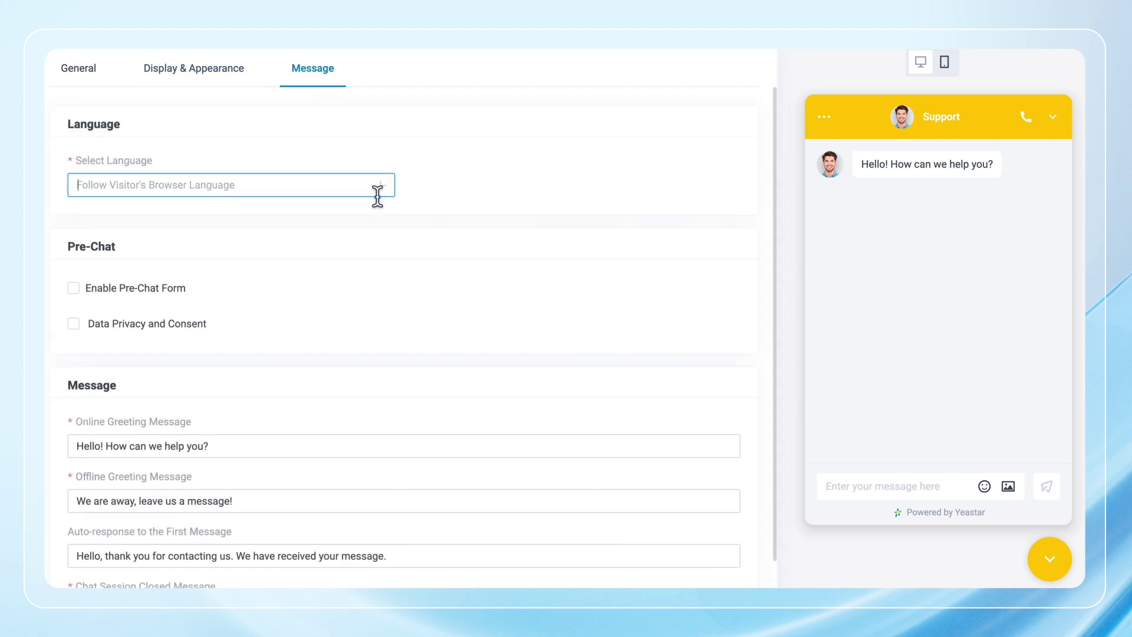
left_click_drag(395, 228, 421, 197)
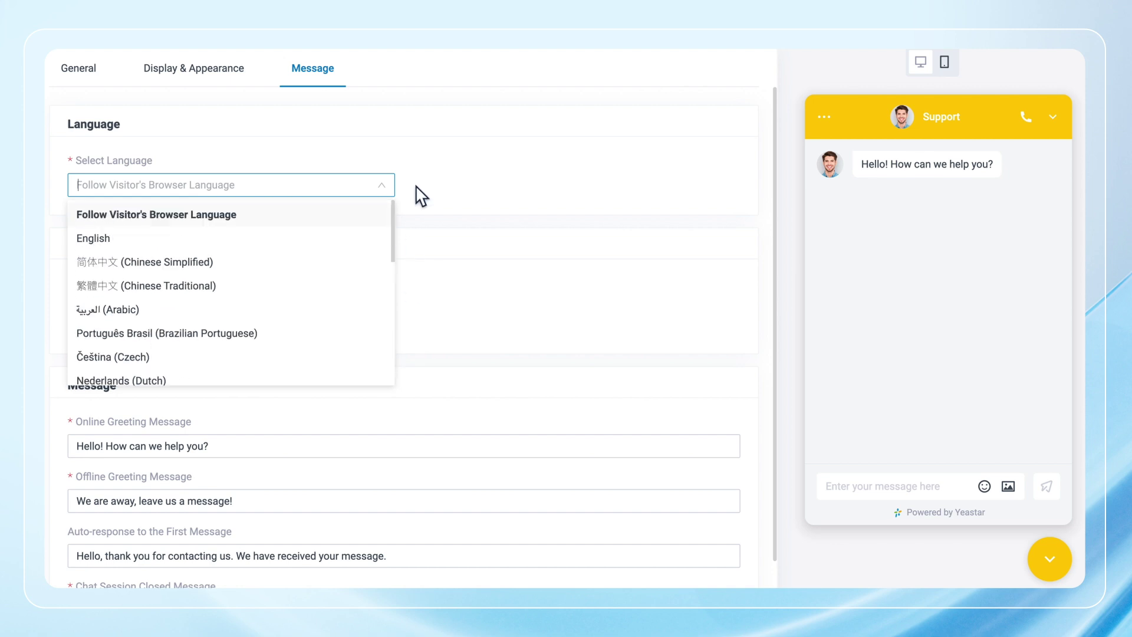
left_click(338, 220)
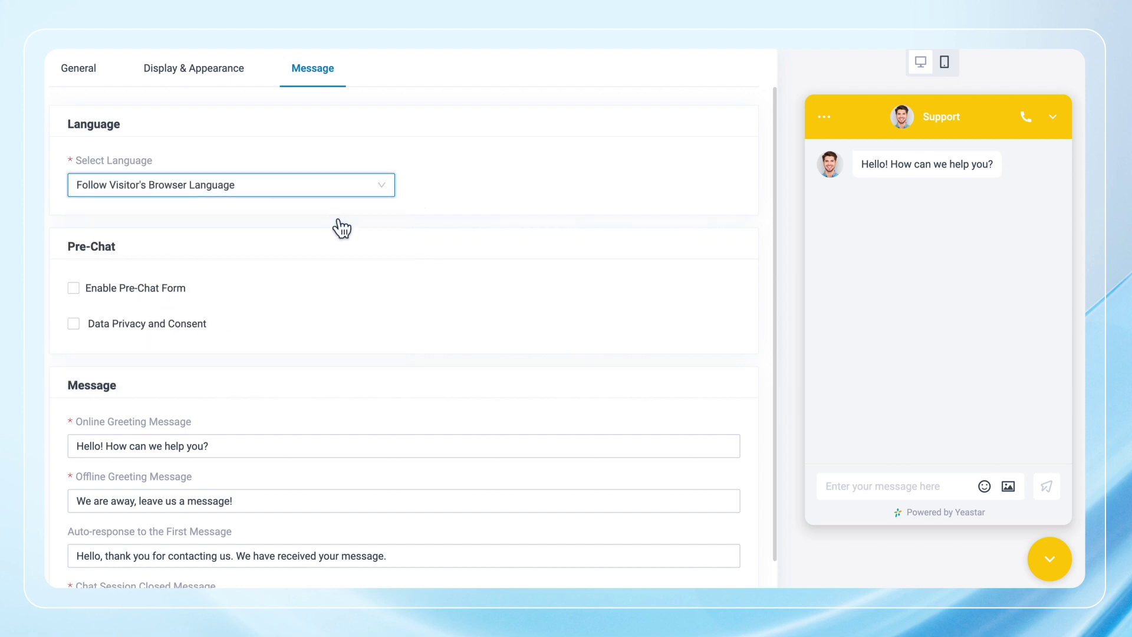
Step: Enable the pre-chat form with email, optional first and last name, and a privacy consent notice
left_click(82, 294)
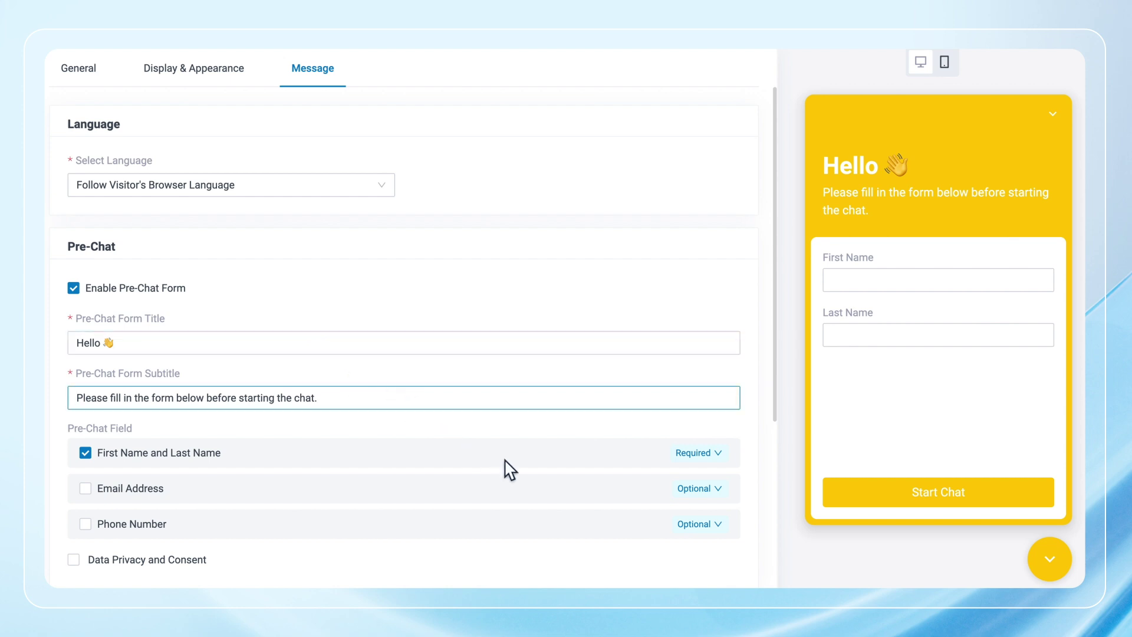
left_click(101, 496)
left_click(715, 455)
left_click(698, 502)
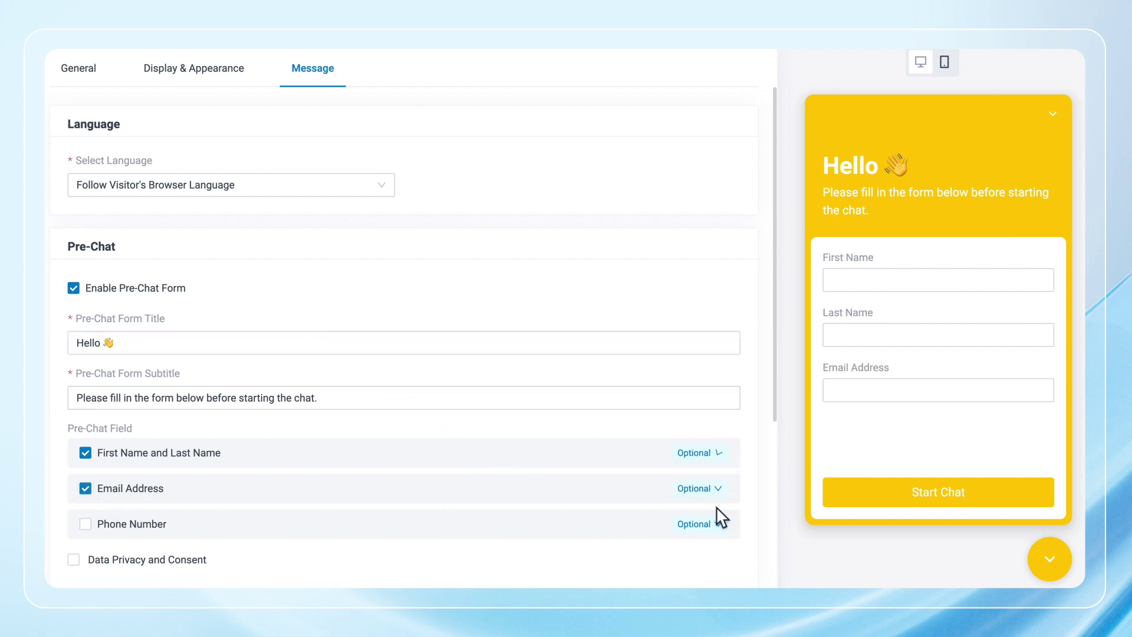
left_click(87, 570)
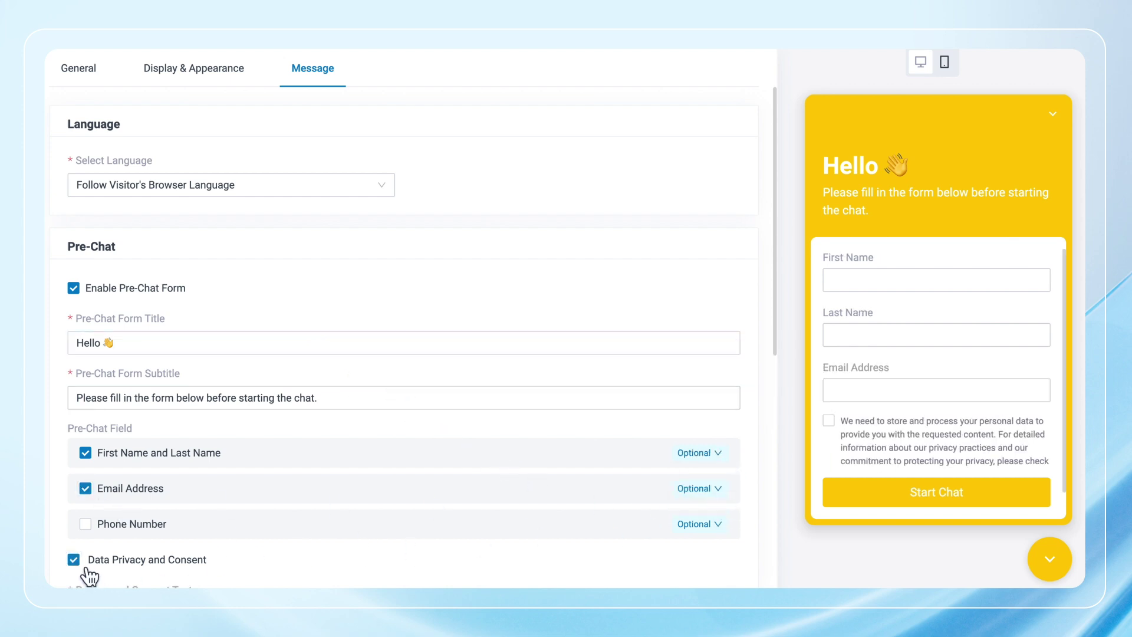
Step: Turn off Require explicit consent and preview the post-form chat view
left_click_drag(776, 321, 769, 561)
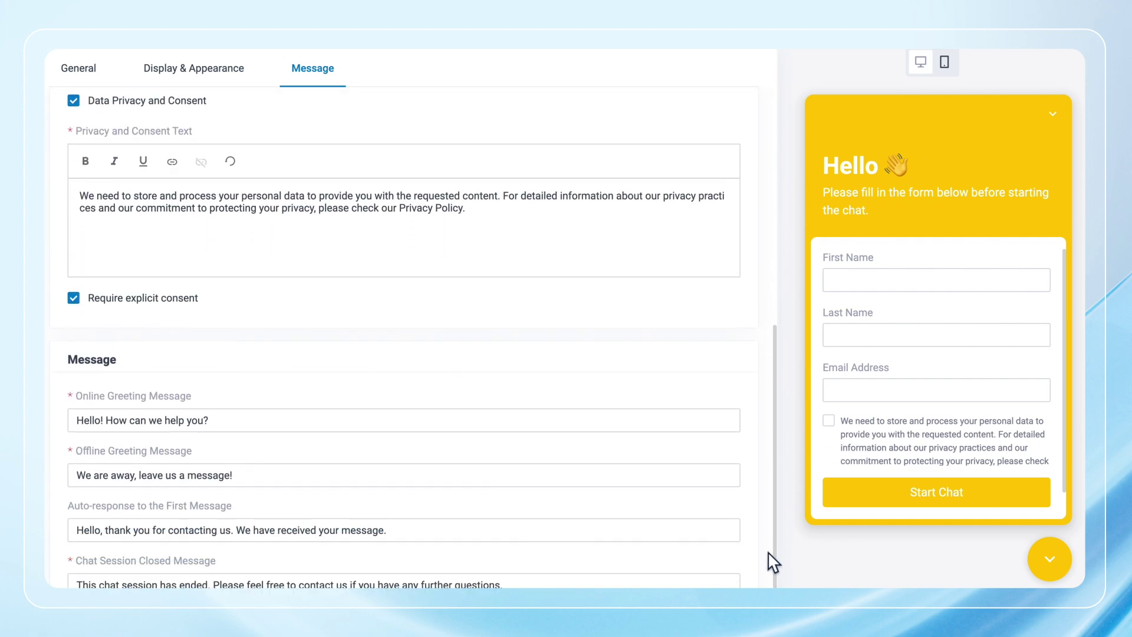
left_click(83, 309)
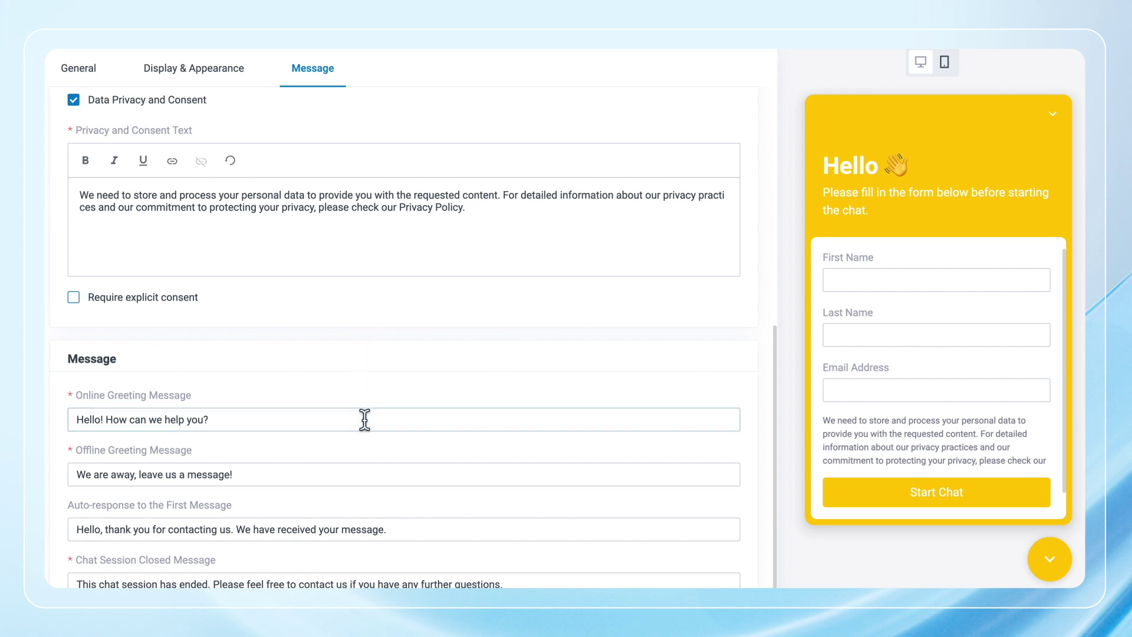
left_click(916, 497)
Step: Review the default online, offline, auto-response and session-closed messages
scroll(430, 391, "down", 2)
left_click(414, 361)
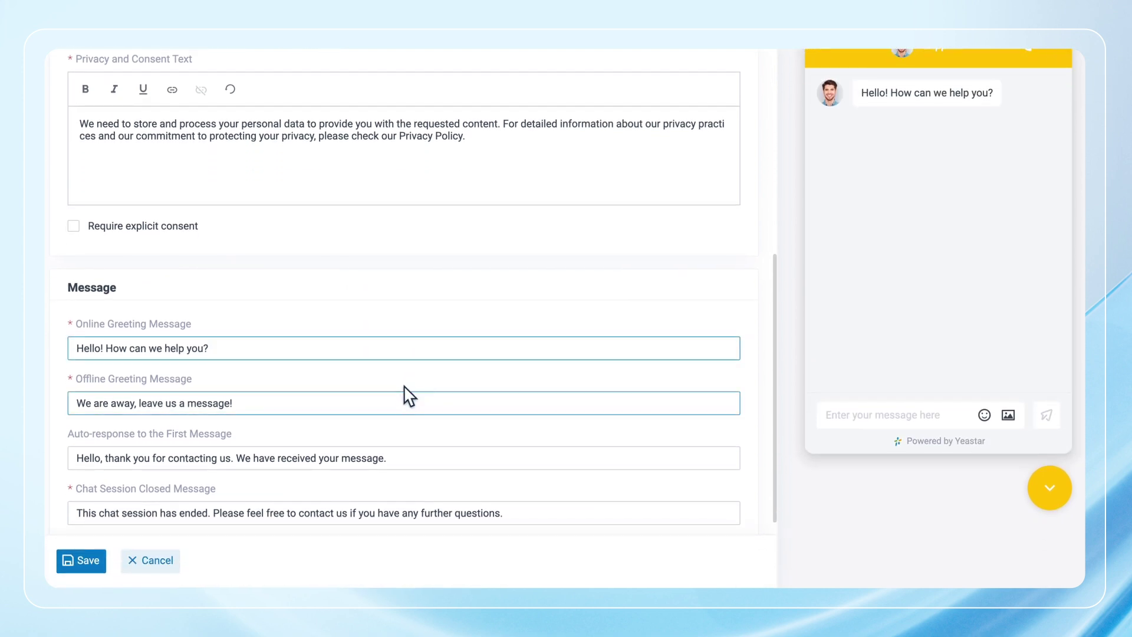
left_click(403, 402)
left_click(422, 459)
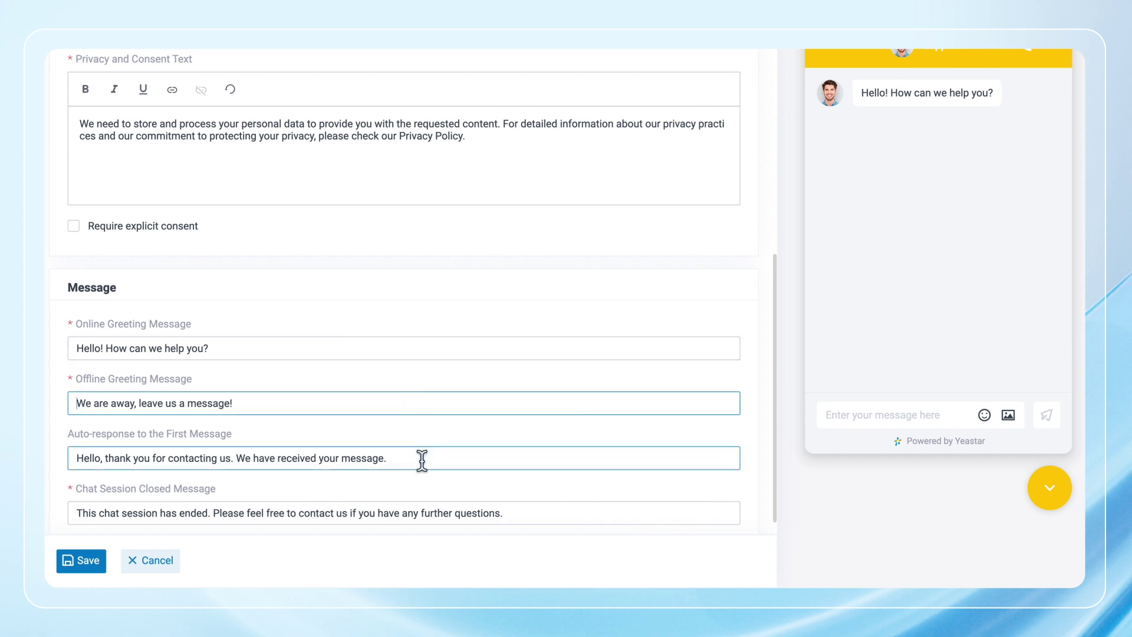
left_click(452, 523)
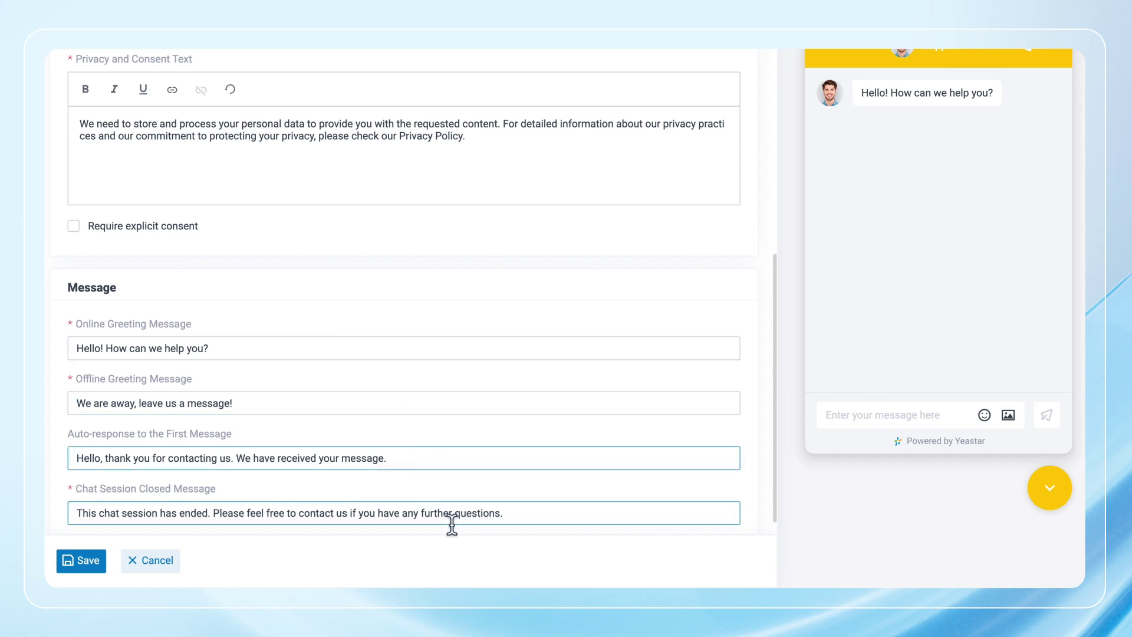
Step: Save the YeastarPodcast live chat channel and copy its embed code
left_click(94, 564)
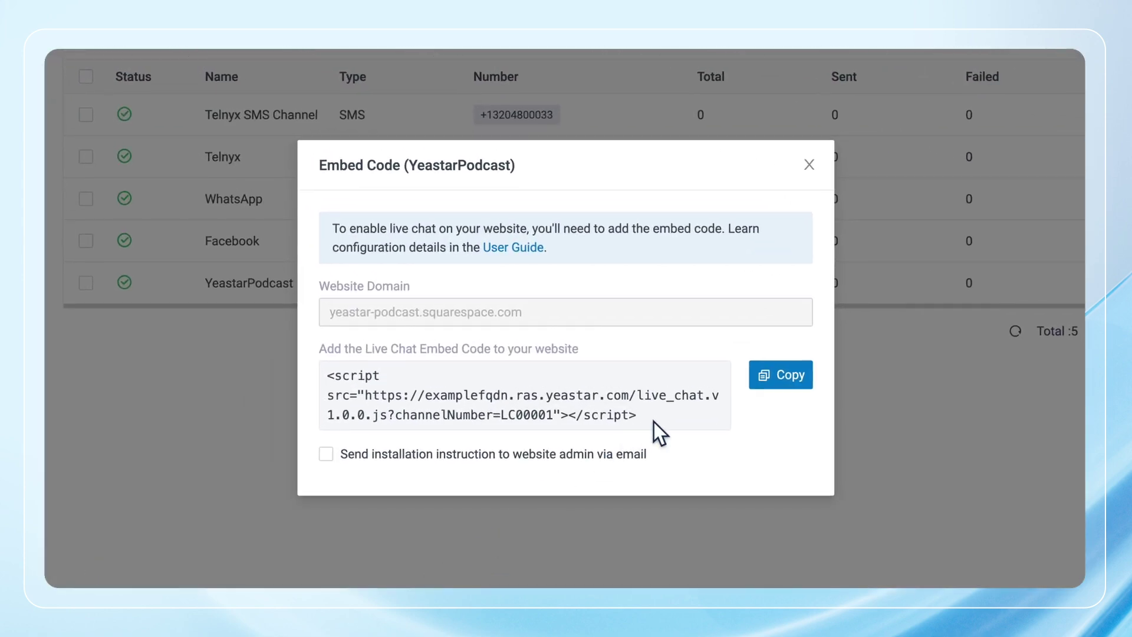
left_click(787, 386)
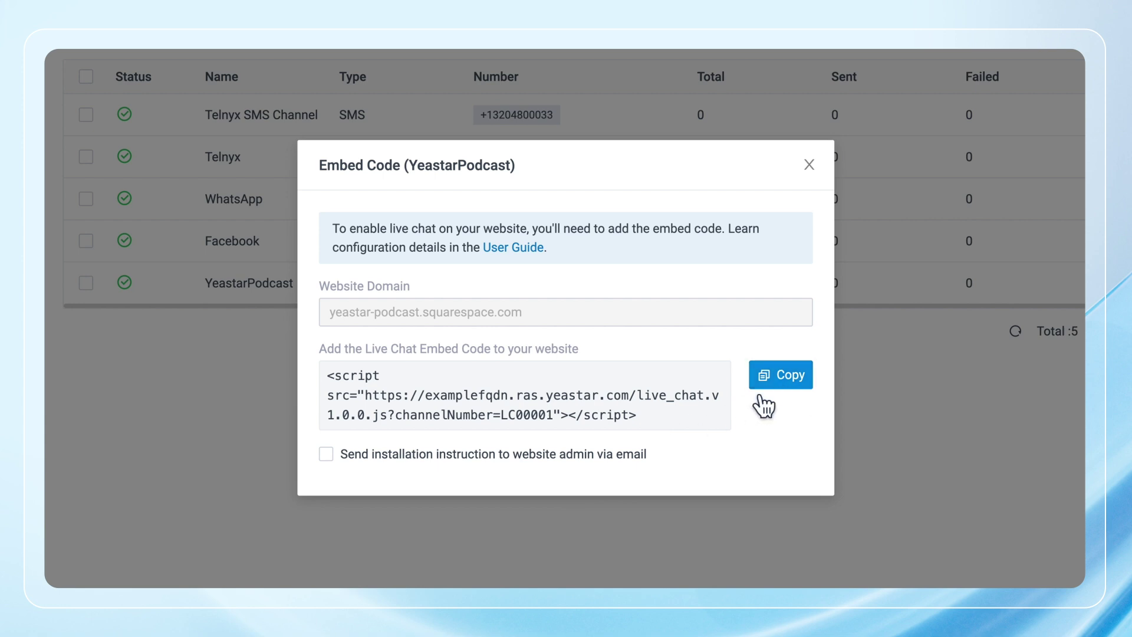
left_click(326, 456)
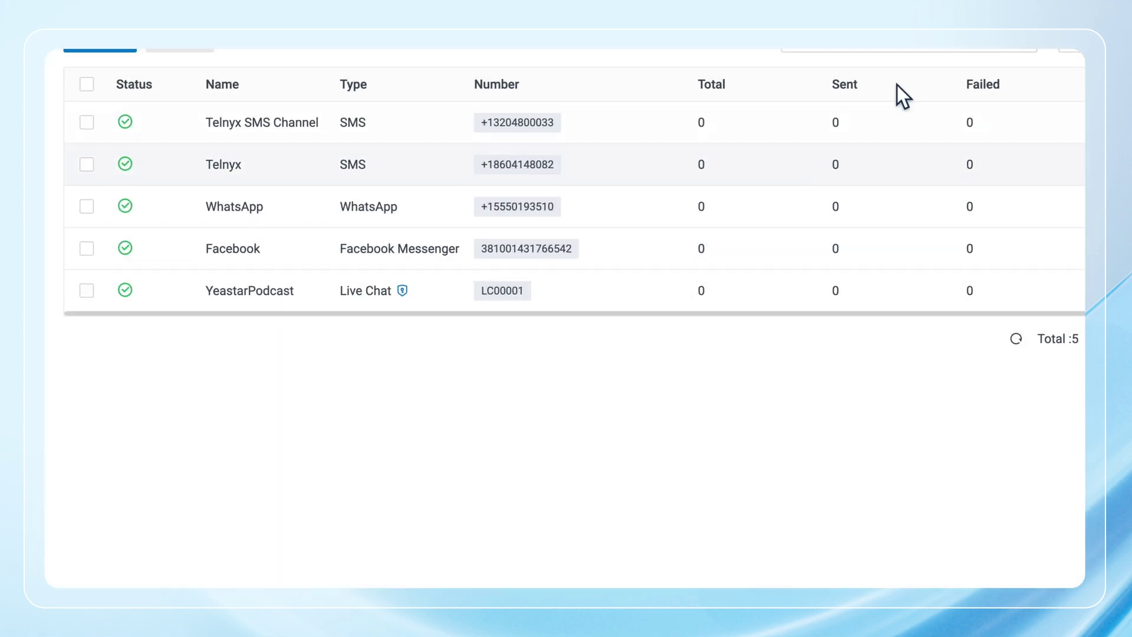
left_click(976, 82)
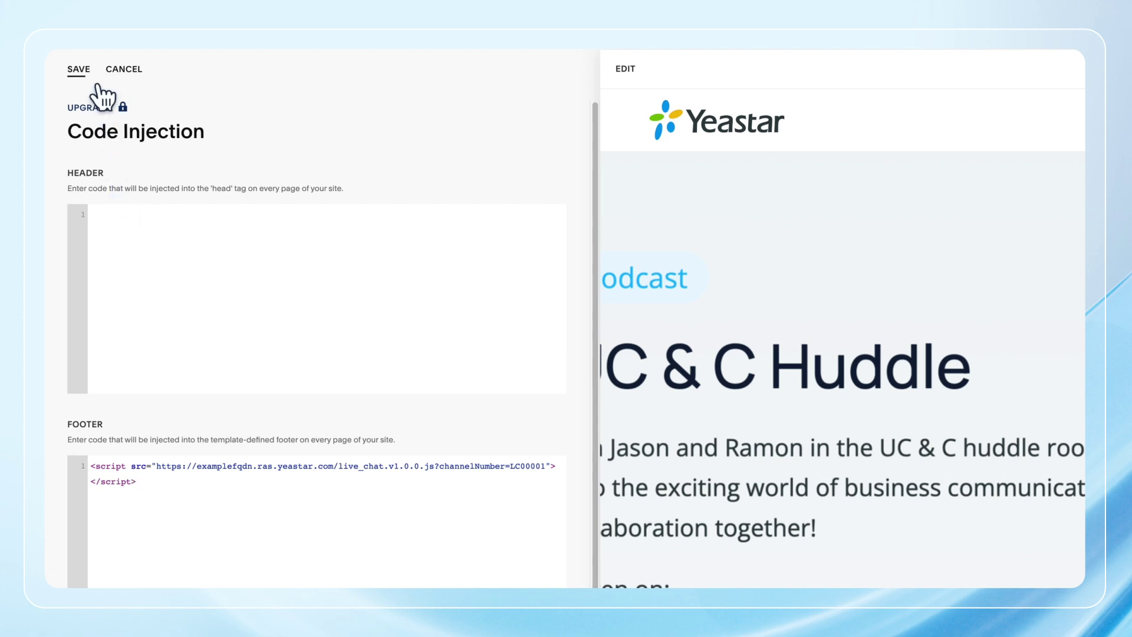
Step: Save the footer code injection containing the Yeastar Live Chat embed script
left_click(78, 69)
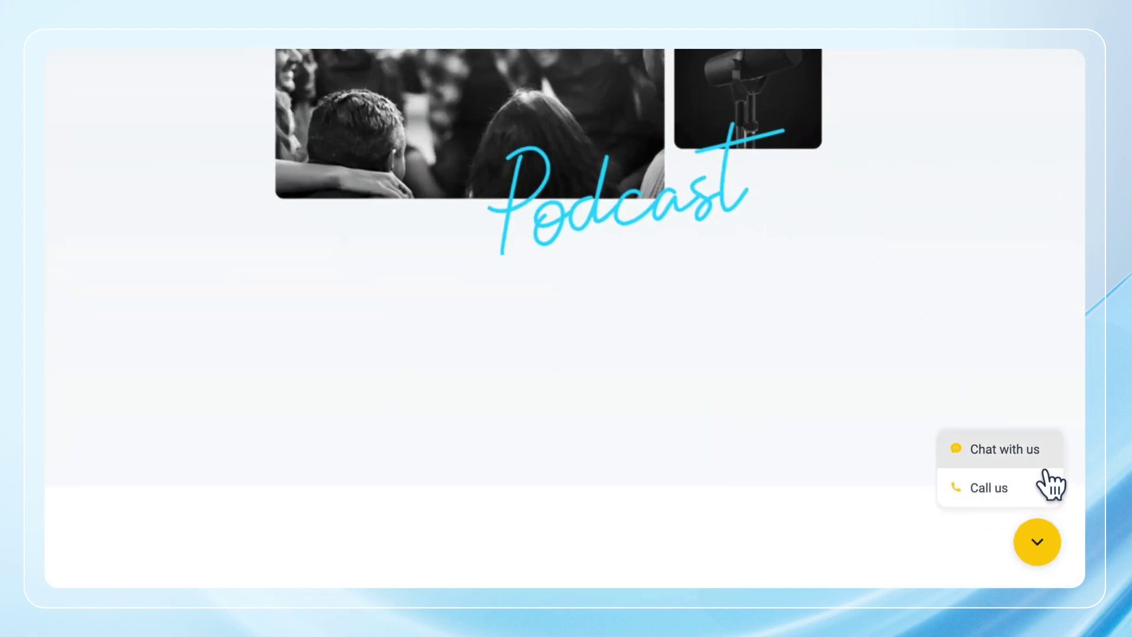
Step: Open the site's live chat widget and start a chat with Support
left_click(1053, 523)
scroll(1035, 464, "down", 1)
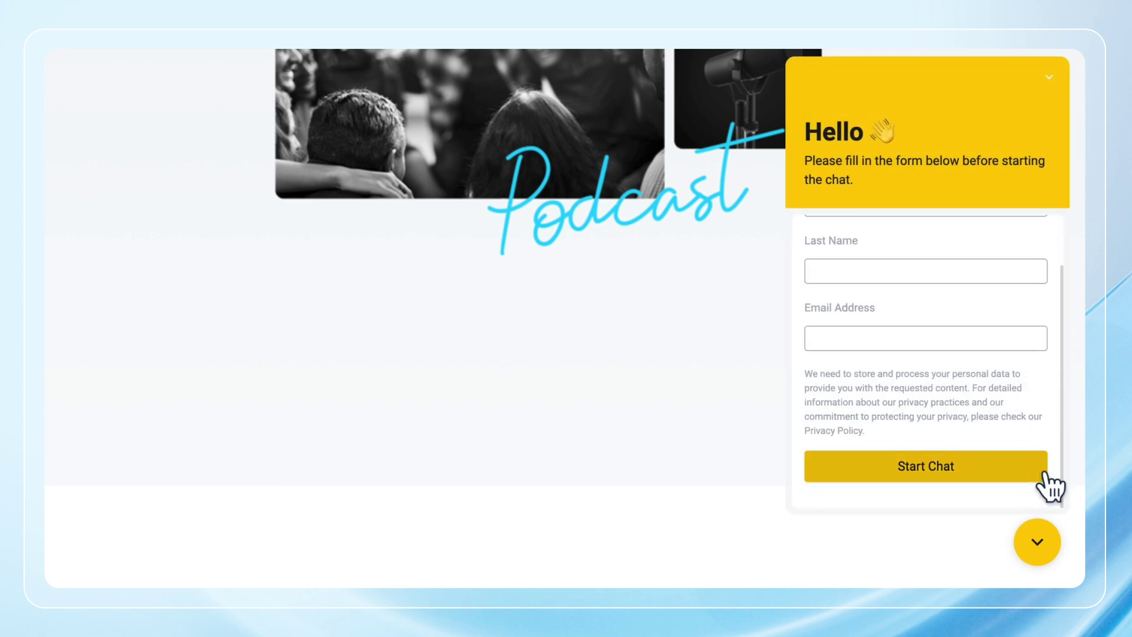
left_click(1033, 478)
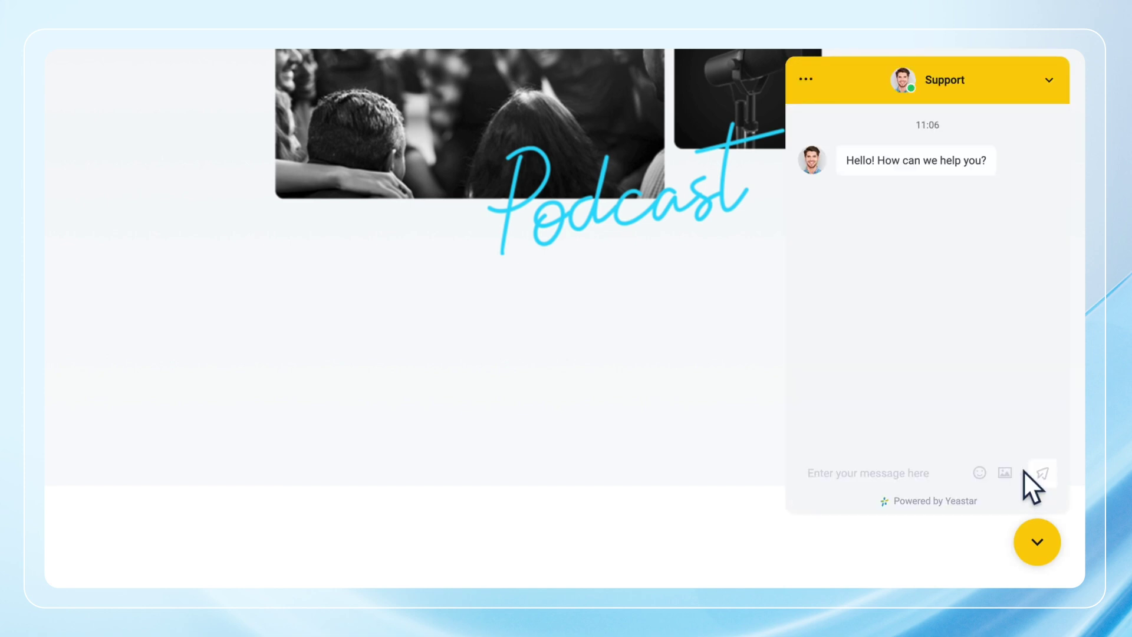
Step: Send 'hi' to Support, then place a voice call to Support from the widget
left_click(943, 479)
type("hi")
key("Return")
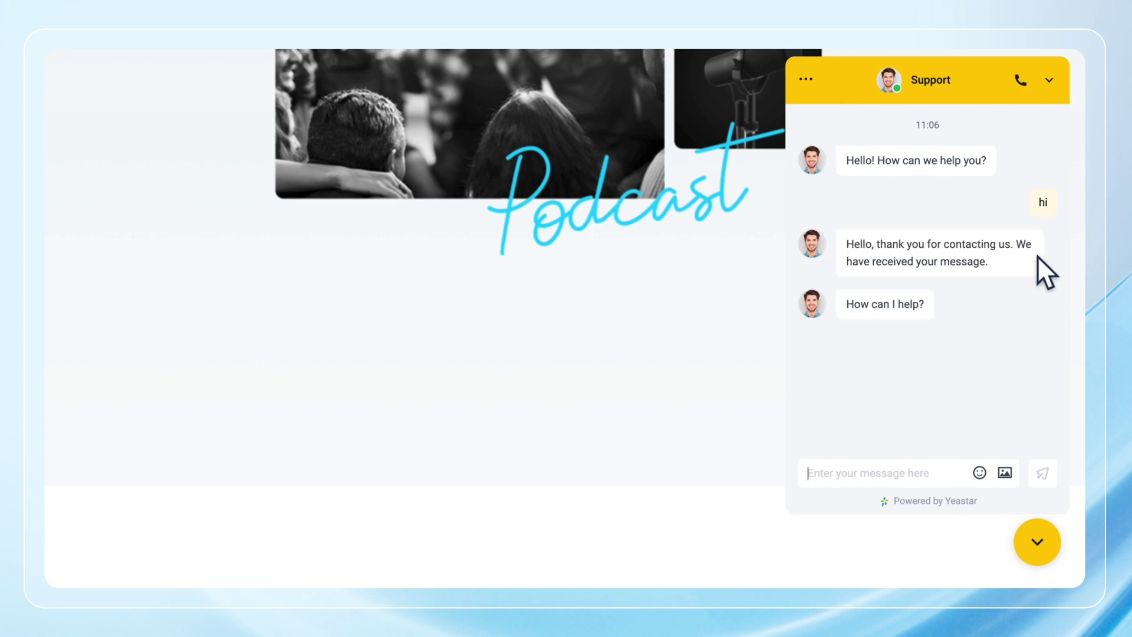
left_click(1020, 81)
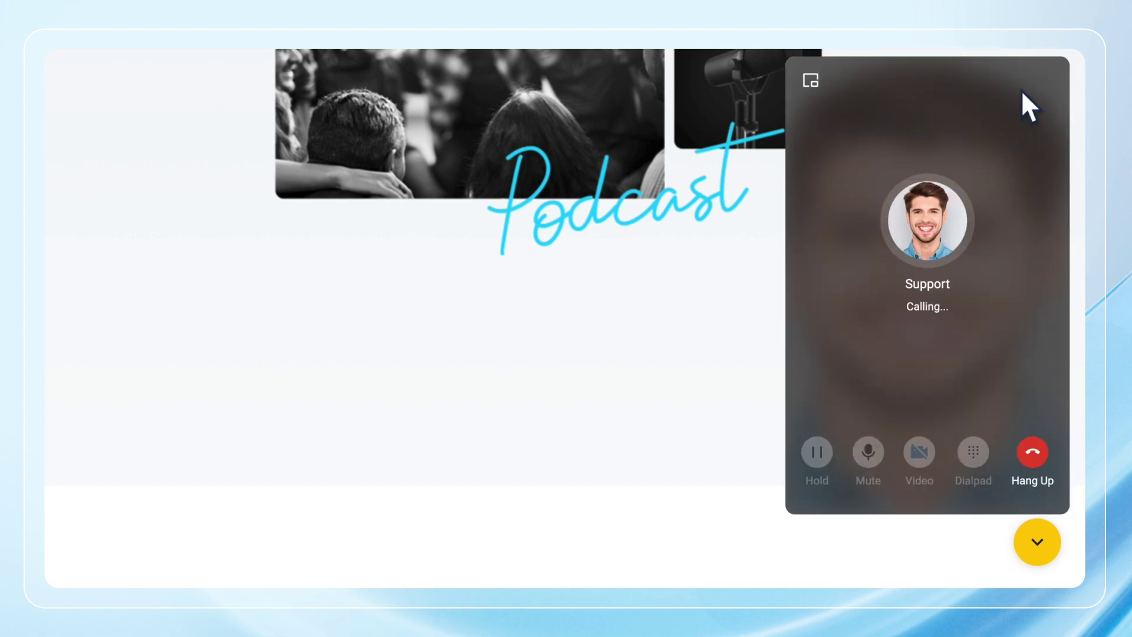